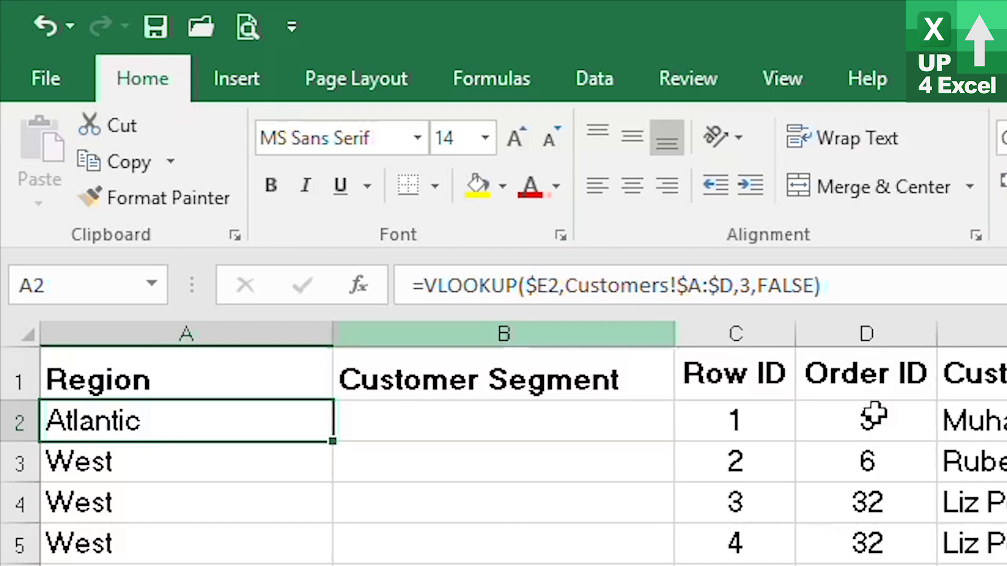
Copy A2's column-3 Region VLOOKUP into B2, where it also returns Atlantic
{"action": "left_click", "coordinate": [751, 287]}
{"action": "double_click", "coordinate": [745, 287]}
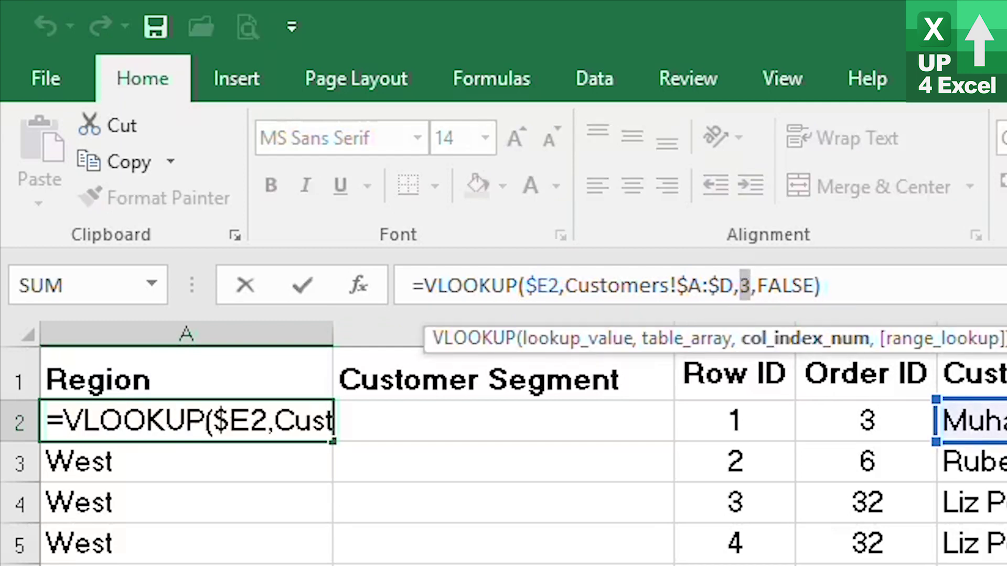
{"action": "key", "text": "Return"}
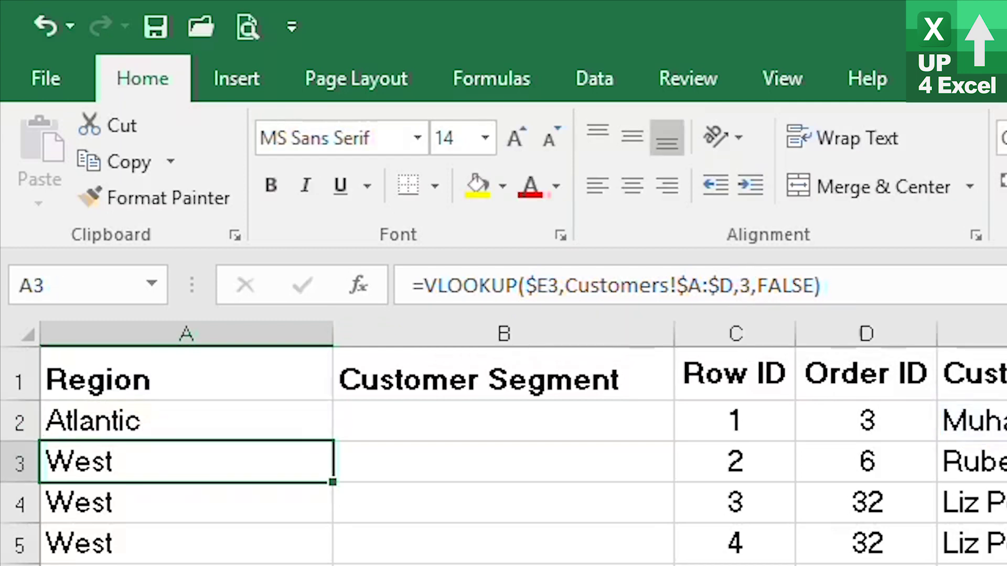
{"action": "left_click", "coordinate": [284, 431]}
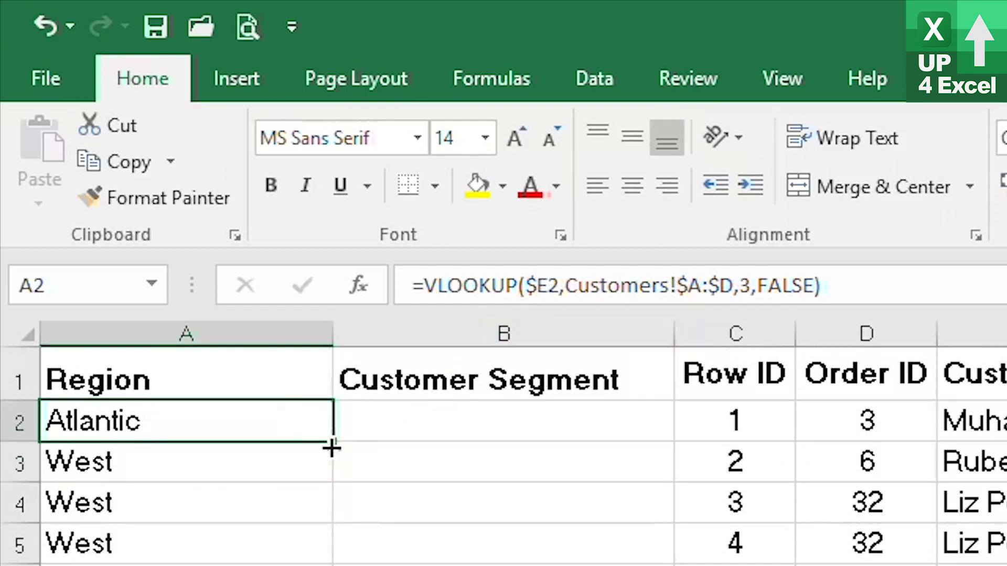
{"action": "left_click_drag", "start_coordinate": [333, 444], "coordinate": [566, 439]}
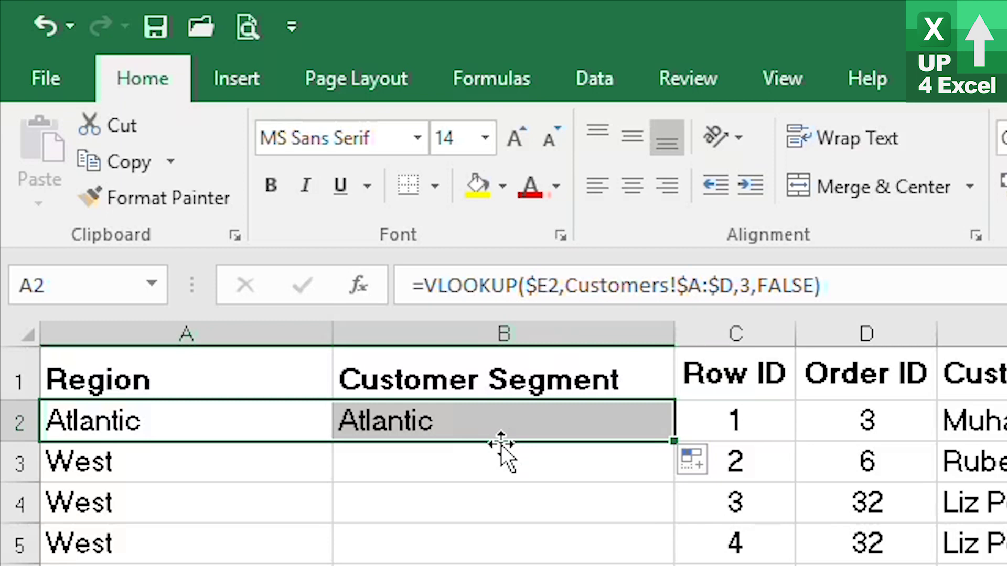
{"action": "key", "text": "Right"}
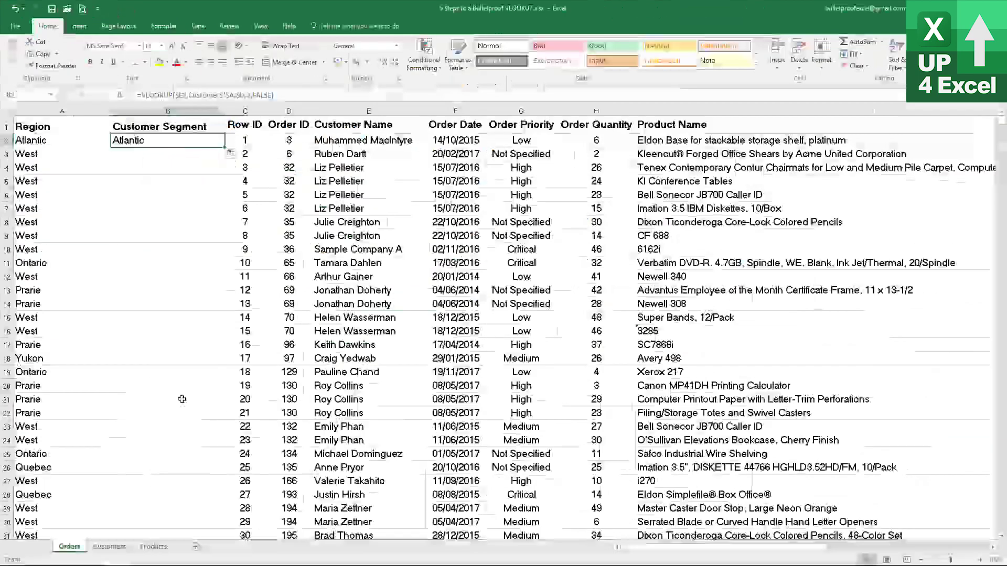
On Customers, move the Customer Segment column before Region, then check Orders A2 now shows Small Business
{"action": "left_click", "coordinate": [114, 549]}
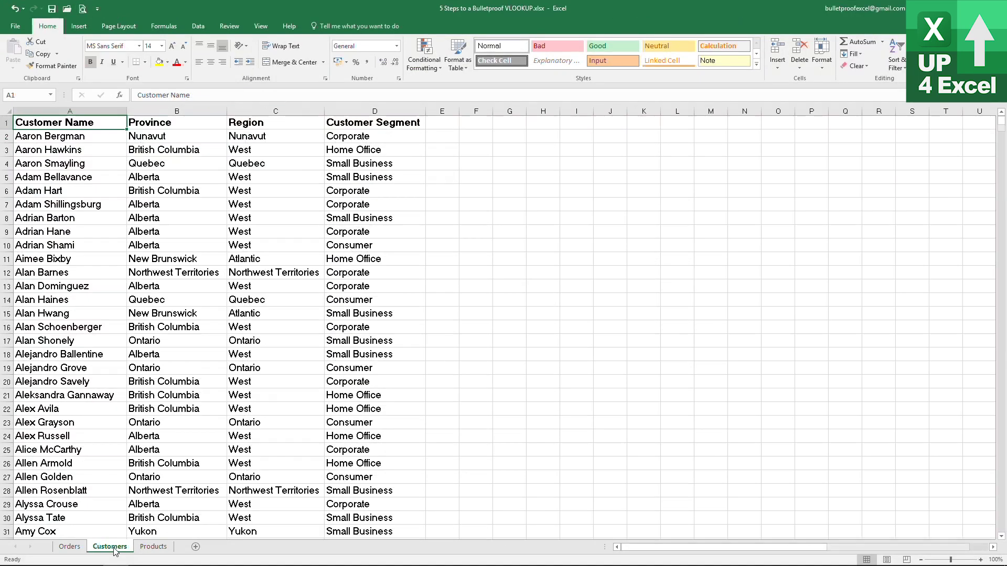
{"action": "left_click", "coordinate": [372, 110]}
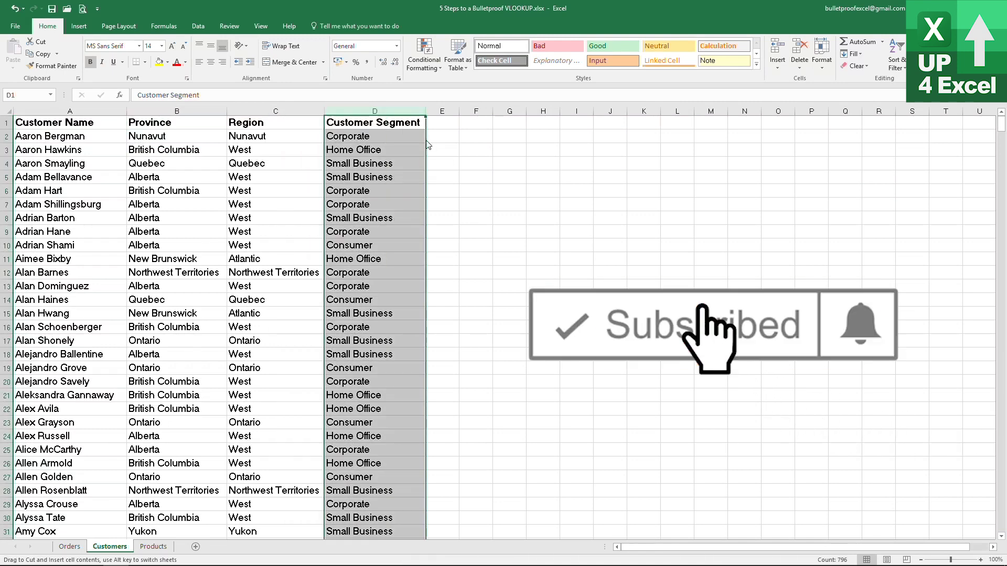
{"action": "left_click_drag", "start_coordinate": [427, 144], "coordinate": [240, 141]}
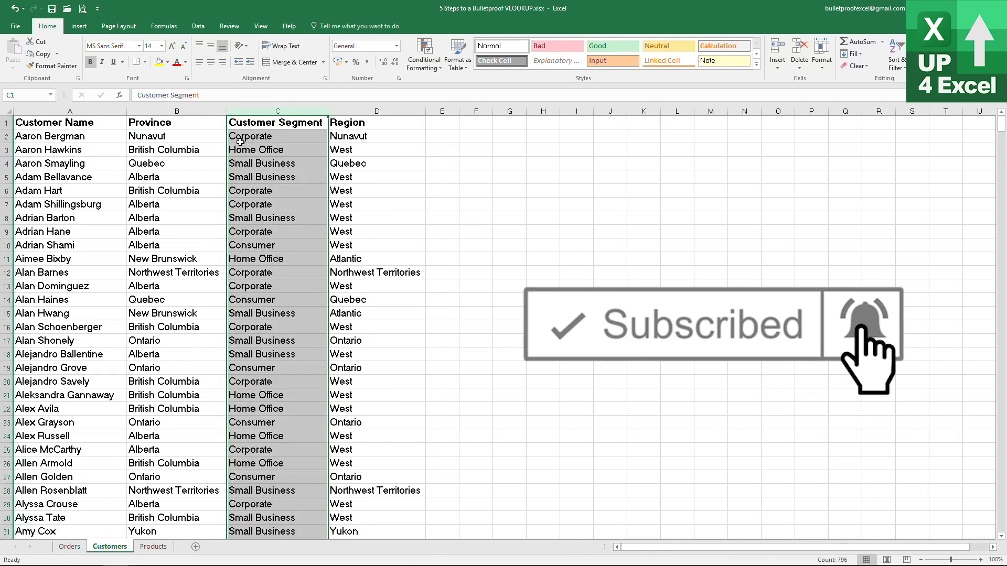
{"action": "left_click", "coordinate": [68, 548]}
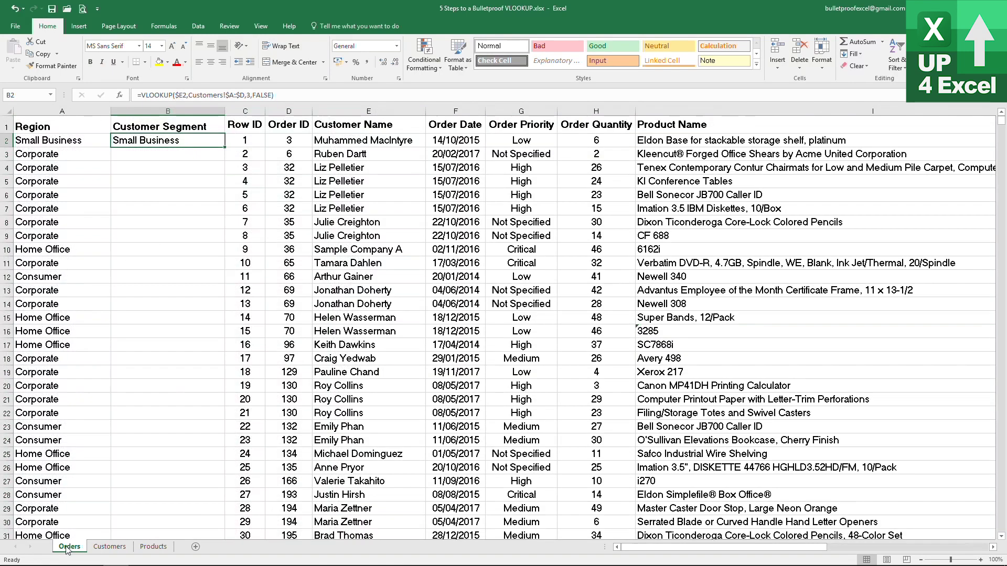
{"action": "left_click", "coordinate": [47, 139]}
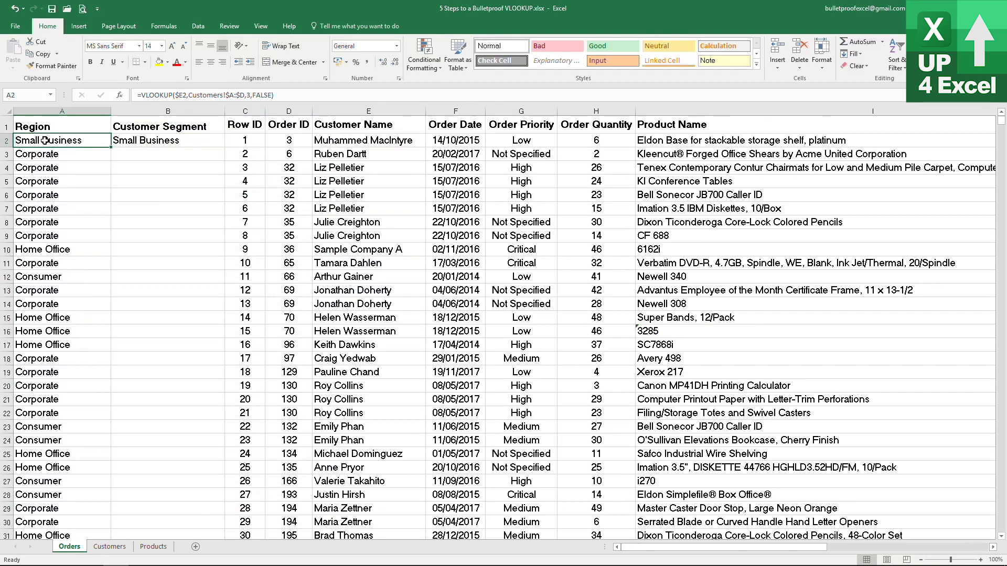
Move Customer Segment back after Region on Customers and return to the Orders sheet
{"action": "left_click", "coordinate": [117, 548]}
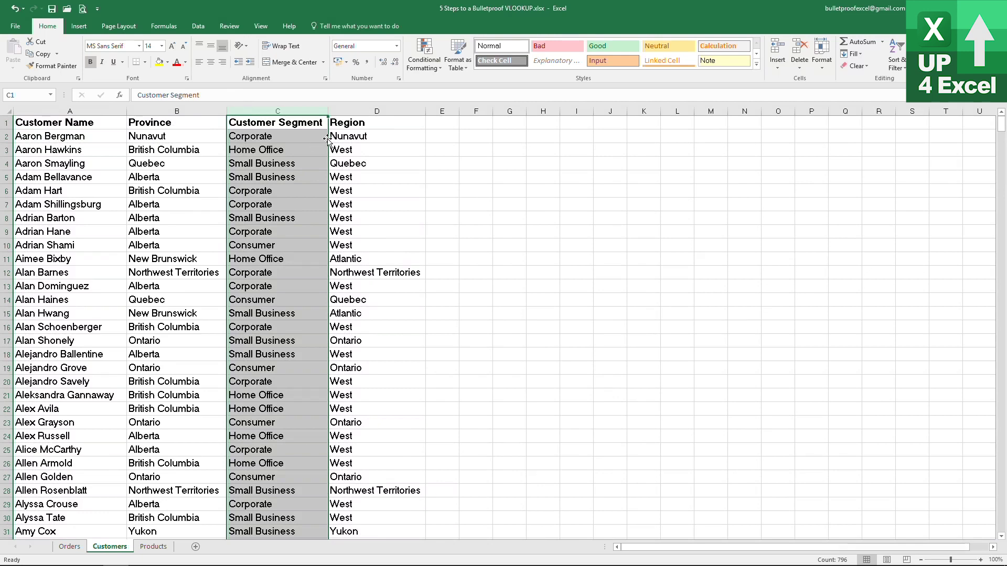
{"action": "left_click_drag", "start_coordinate": [327, 139], "coordinate": [427, 139]}
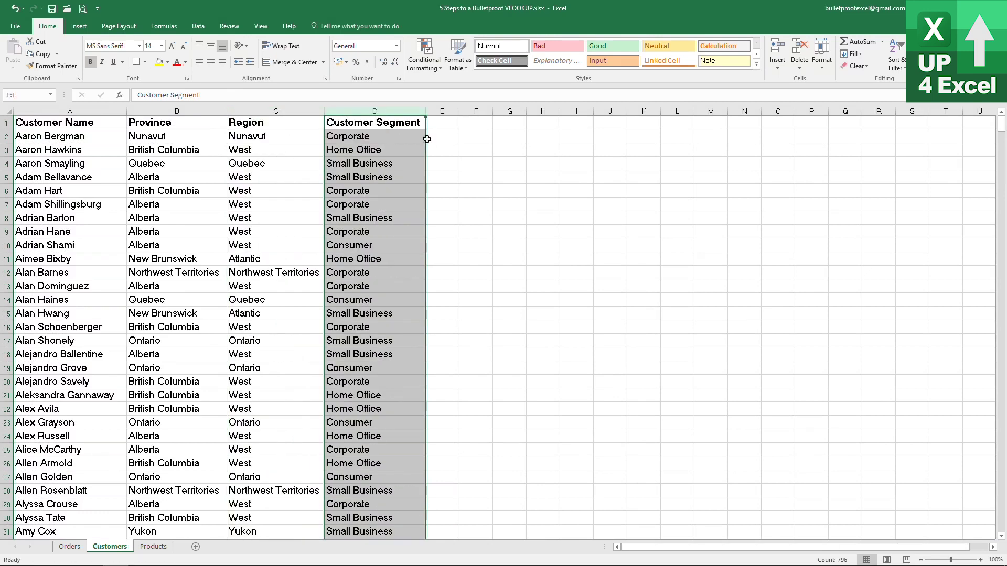
{"action": "left_click", "coordinate": [77, 548]}
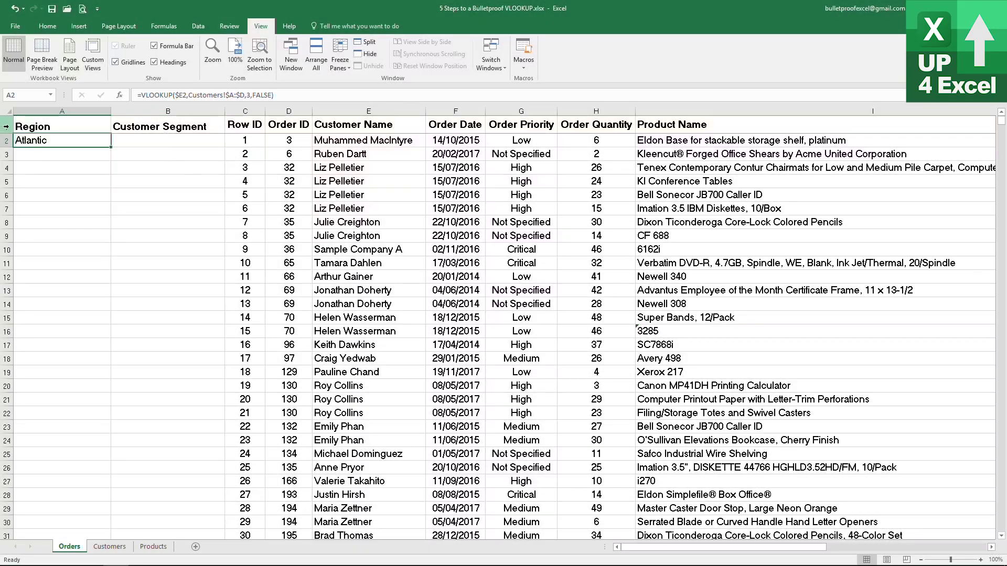
Insert three blank rows above the Orders headers, moving the headers to row 4
{"action": "left_click_drag", "start_coordinate": [7, 127], "coordinate": [9, 153]}
{"action": "right_click", "coordinate": [9, 154]}
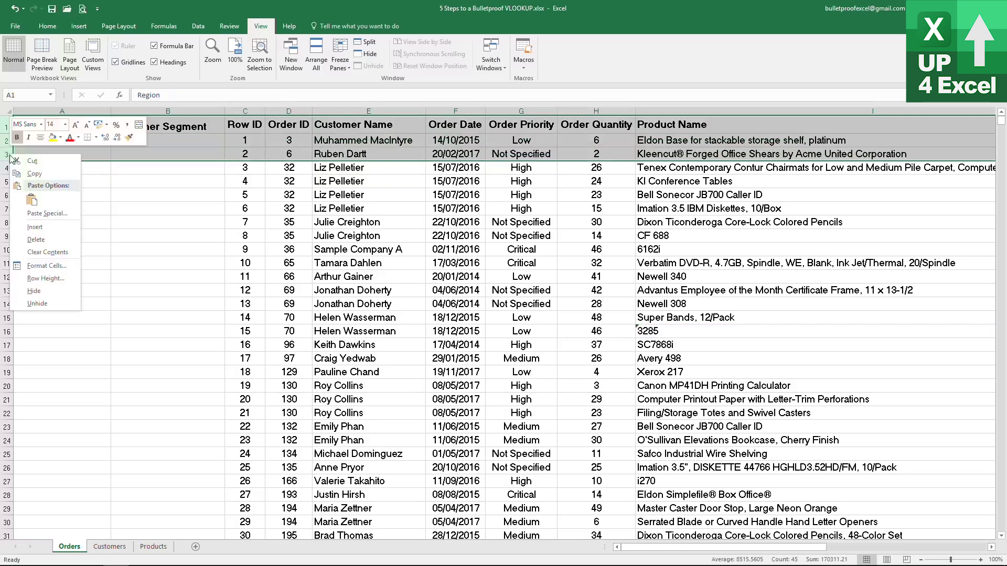
{"action": "left_click", "coordinate": [50, 230]}
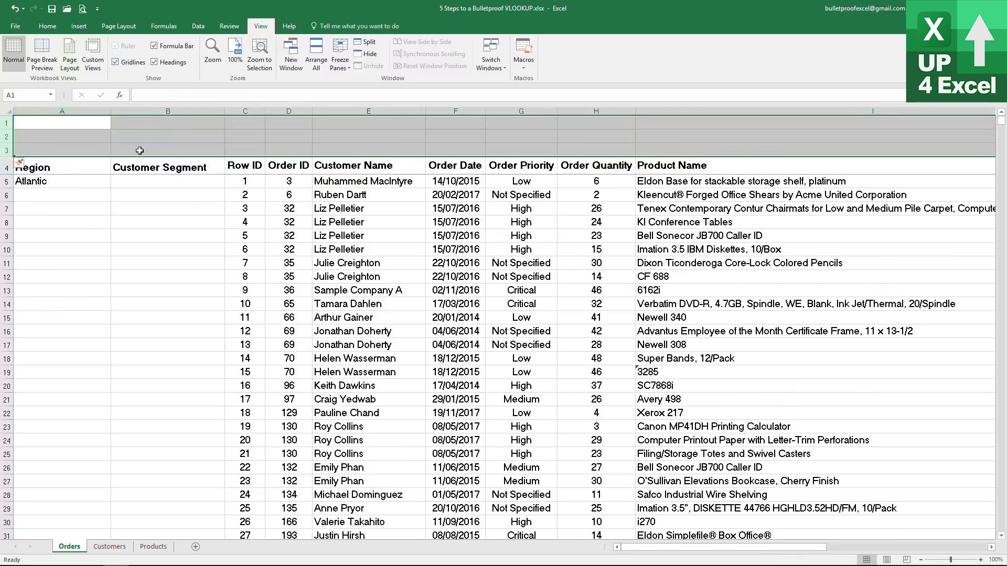
{"action": "left_click", "coordinate": [78, 126]}
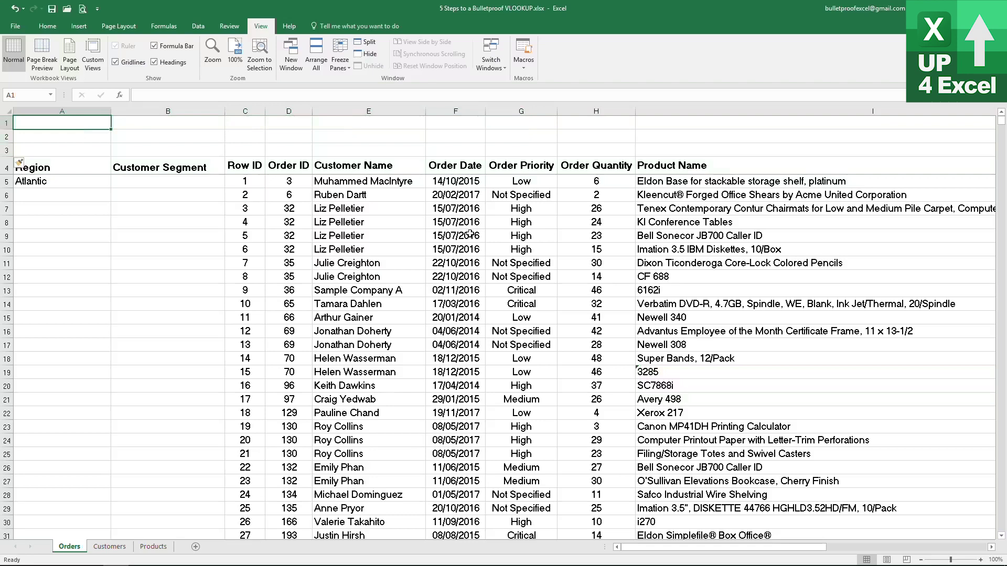
Link Orders A1 to the Customers Region header with =Customers!C1
{"action": "type", "text": "="}
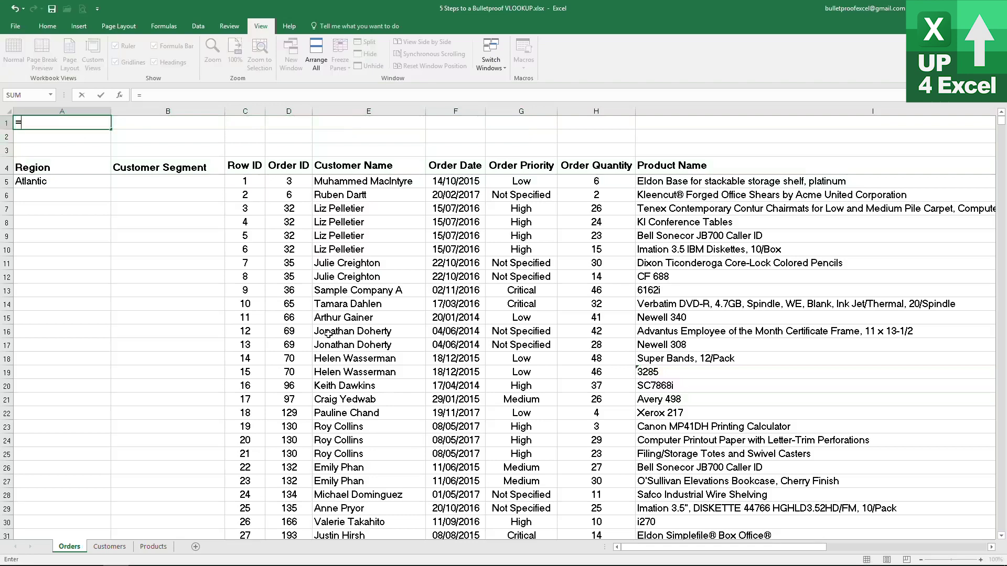
{"action": "left_click", "coordinate": [116, 549]}
{"action": "left_click", "coordinate": [295, 120]}
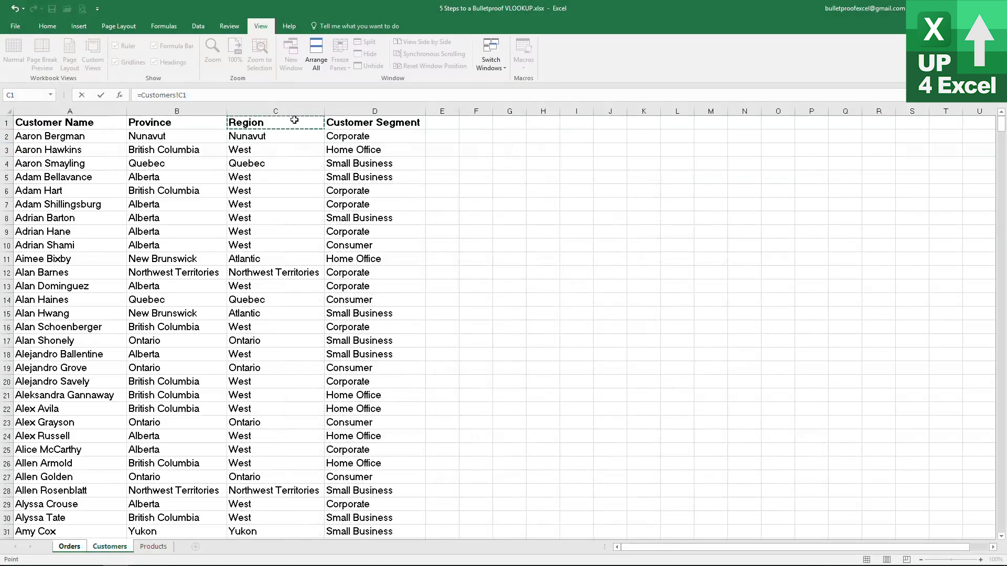
{"action": "key", "text": "Return"}
{"action": "key", "text": "Up"}
{"action": "key", "text": "Right"}
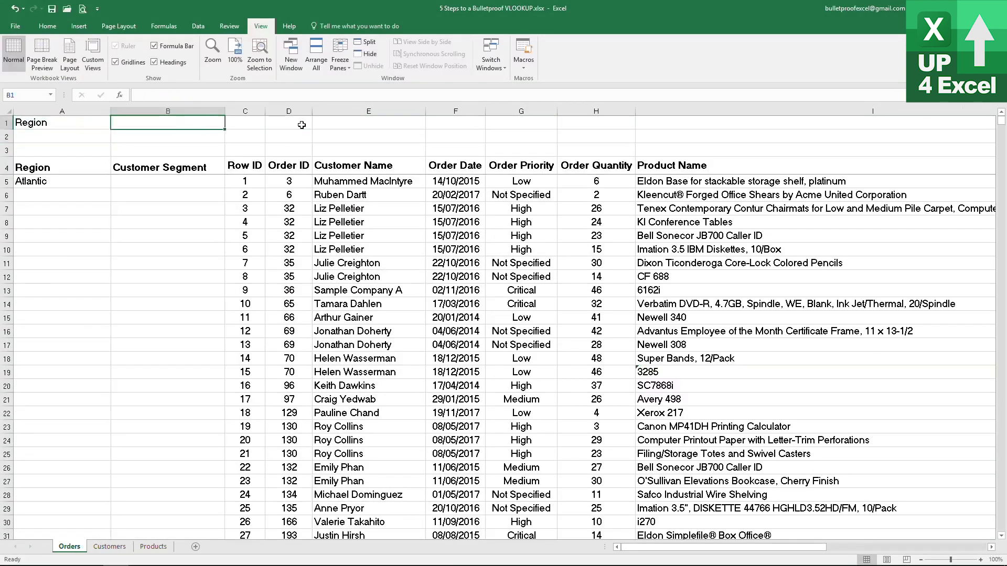
Link Orders B1 to the Customers Customer Segment header with =Customers!D1
{"action": "type", "text": "="}
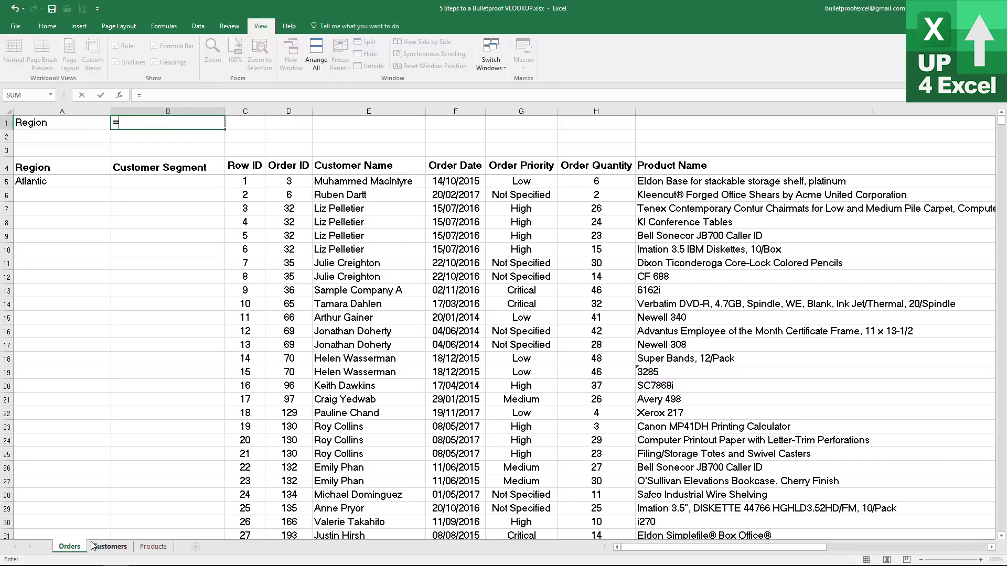
{"action": "left_click", "coordinate": [110, 546]}
{"action": "left_click", "coordinate": [368, 124]}
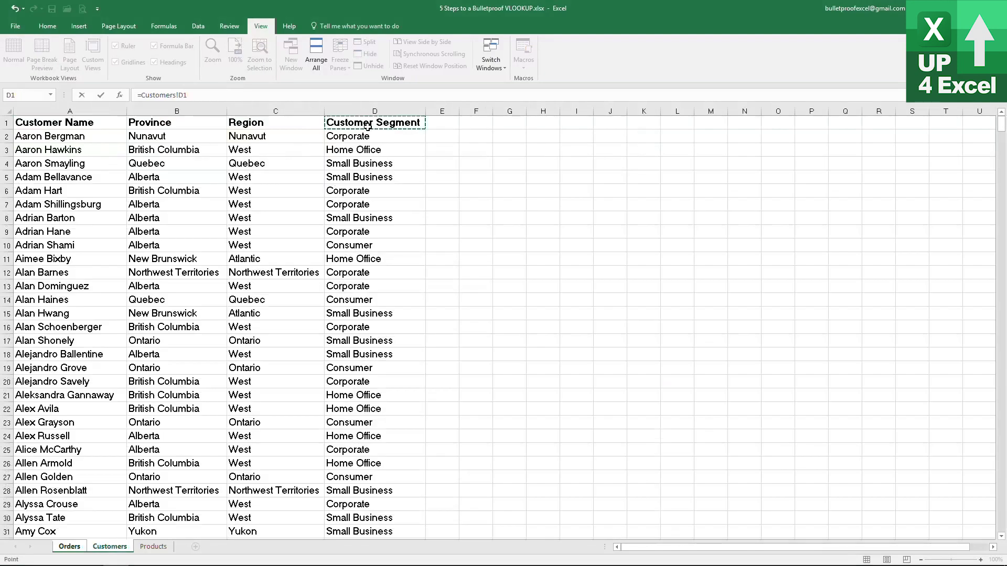
{"action": "key", "text": "Return"}
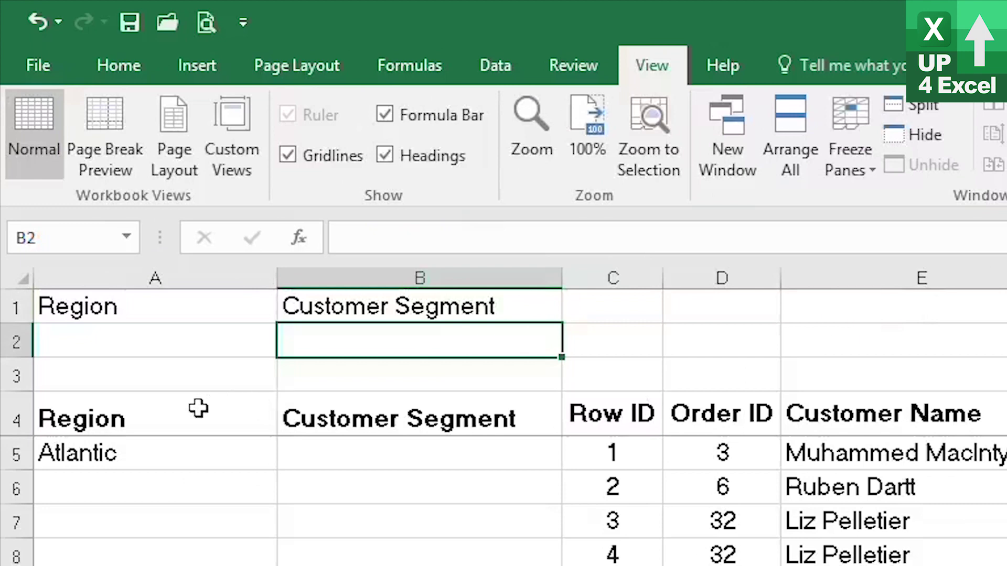
{"action": "left_click", "coordinate": [80, 165]}
Change the A4 heading from Region to Customer Region
{"action": "left_click", "coordinate": [411, 240]}
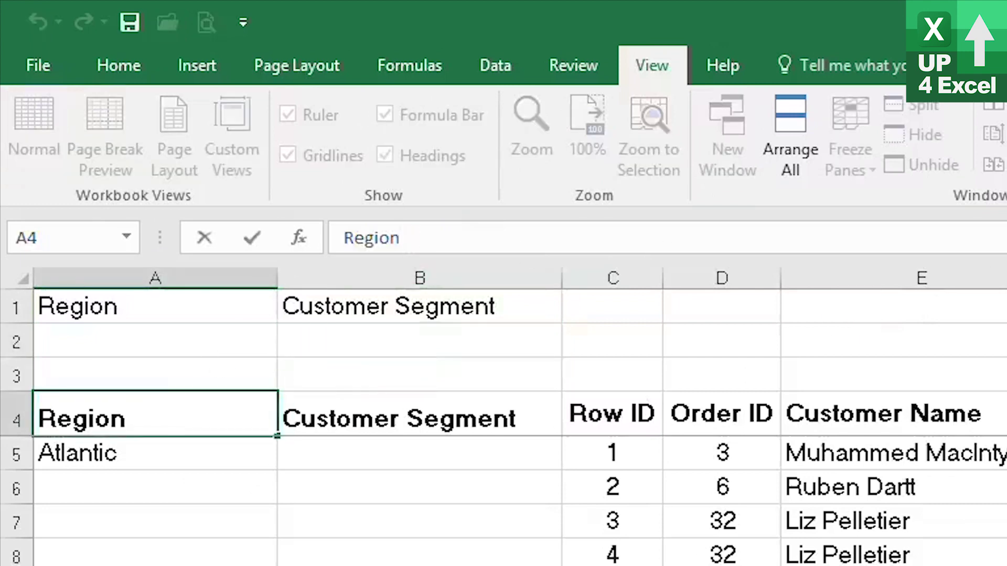
{"action": "key", "text": "Home"}
{"action": "type", "text": "Customer"}
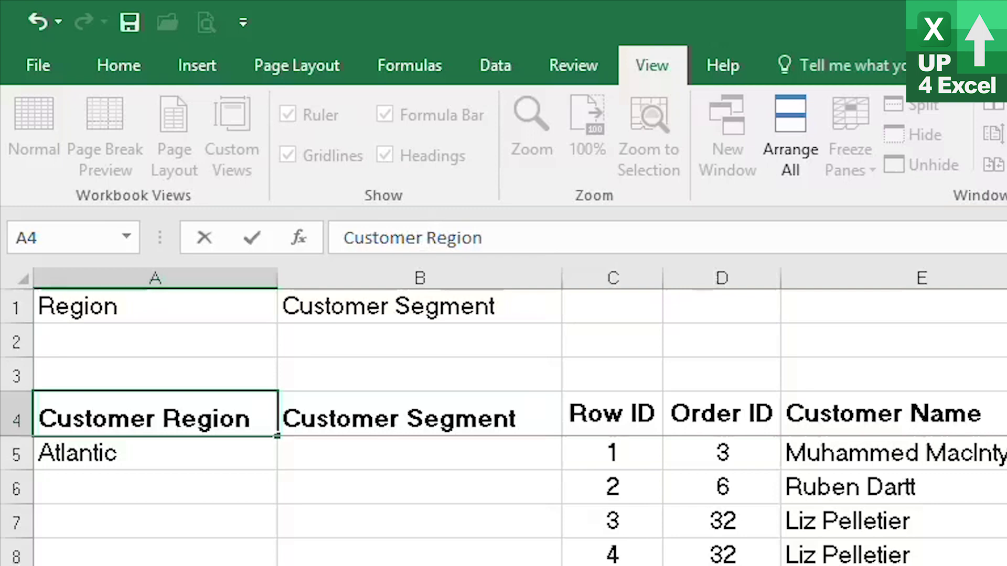
{"action": "key", "text": "Escape"}
{"action": "left_click", "coordinate": [154, 453]}
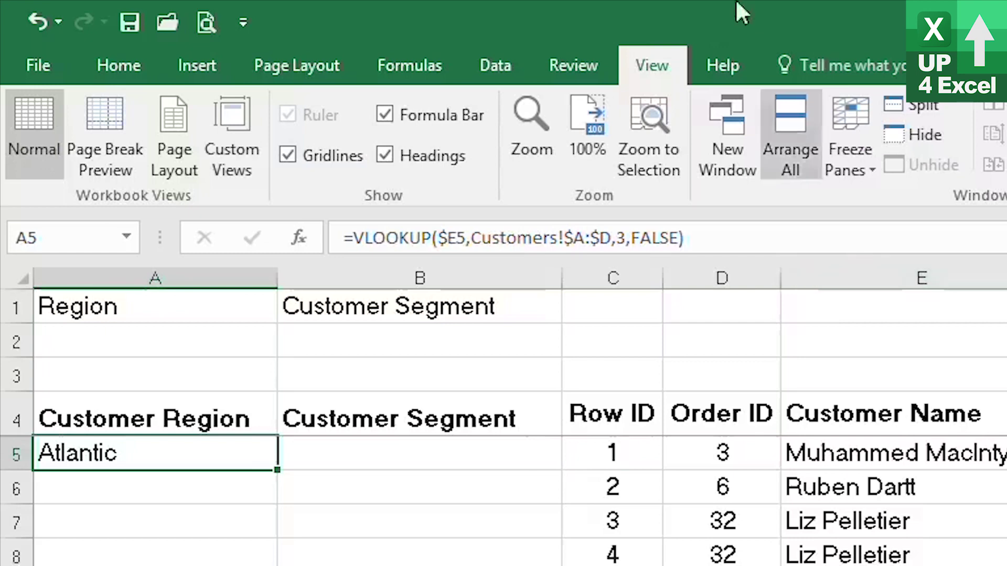
Inspect the hard-coded column number 3 in A5's VLOOKUP, leaving it unchanged, and go to A7
{"action": "double_click", "coordinate": [621, 238]}
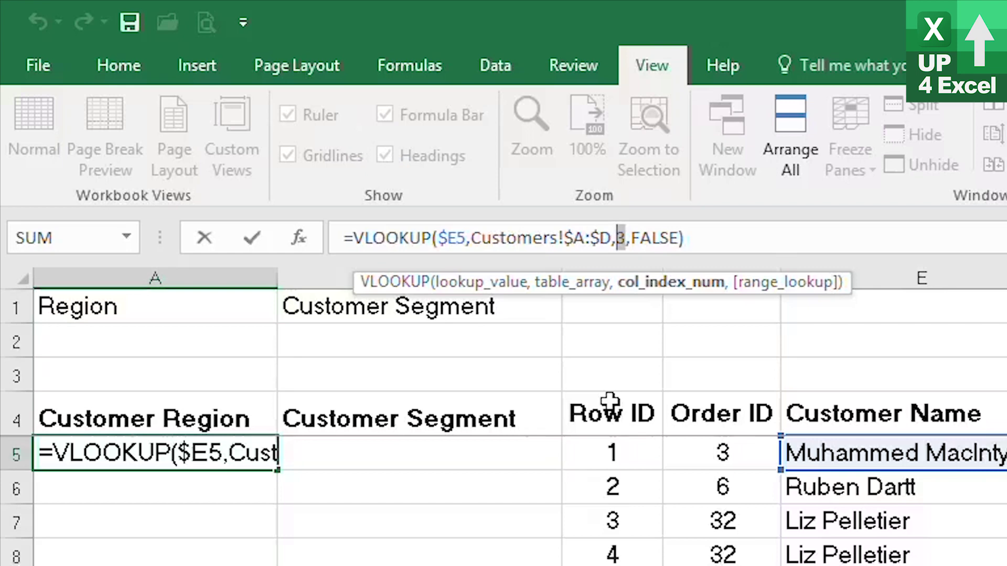
{"action": "key", "text": "Return"}
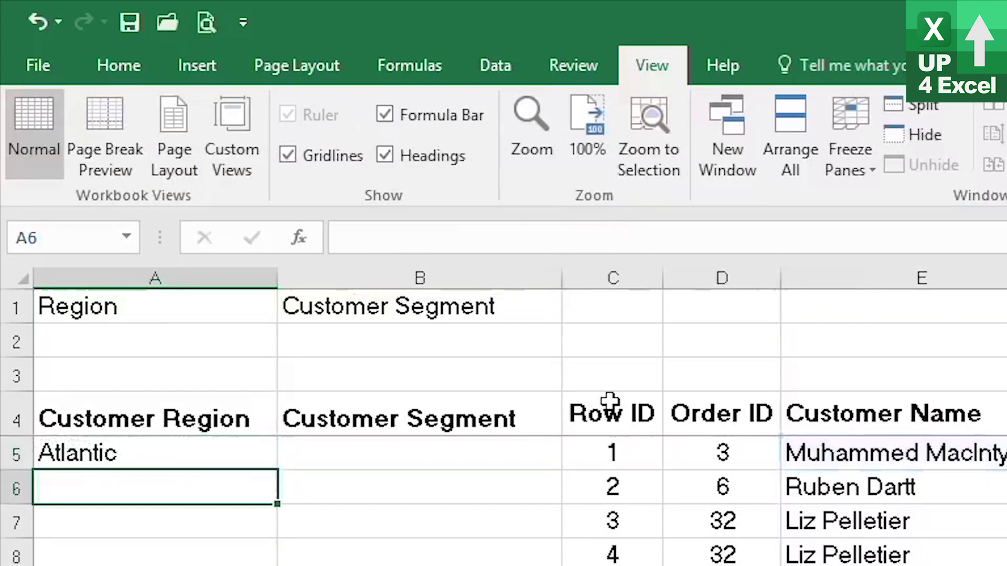
{"action": "key", "text": "Return"}
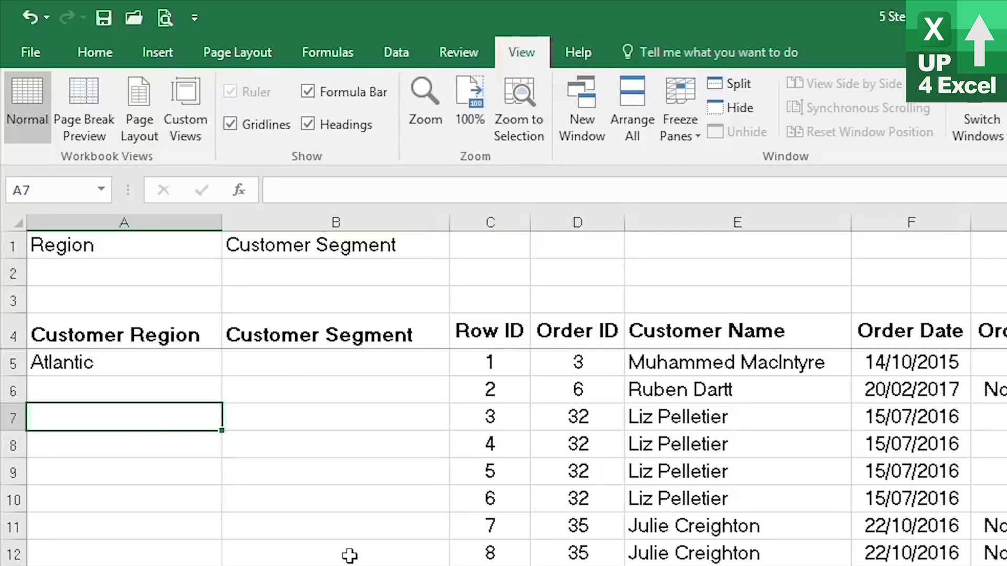
In A7 start =MATCH(A$1, and switch to the Customers sheet for the lookup range
{"action": "type", "text": "="}
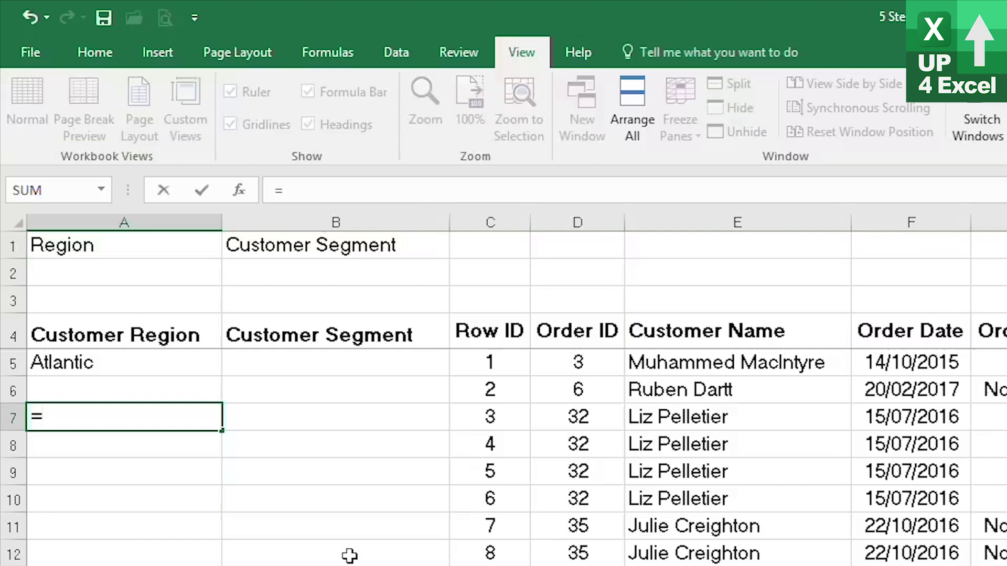
{"action": "type", "text": "MATCH("}
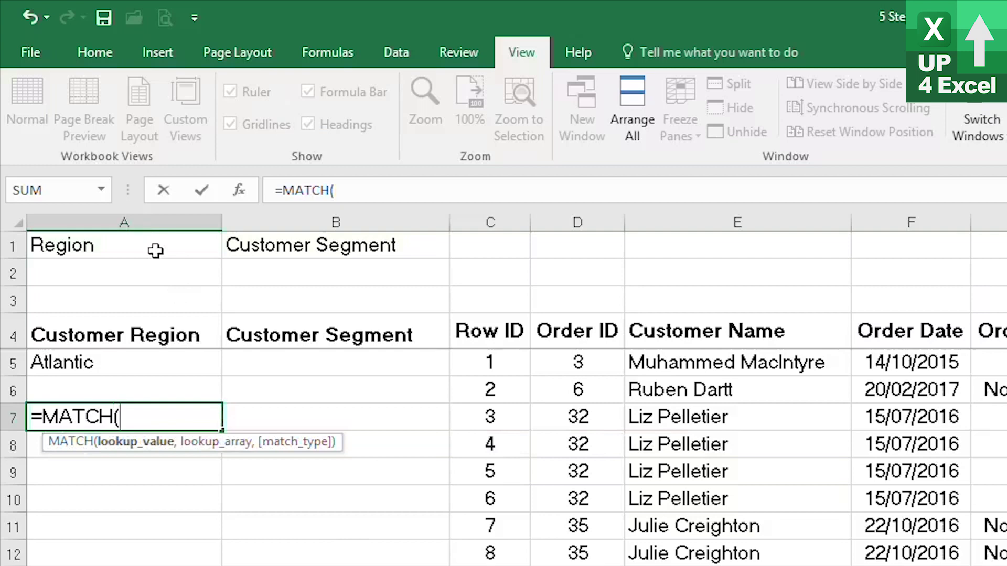
{"action": "left_click", "coordinate": [155, 251]}
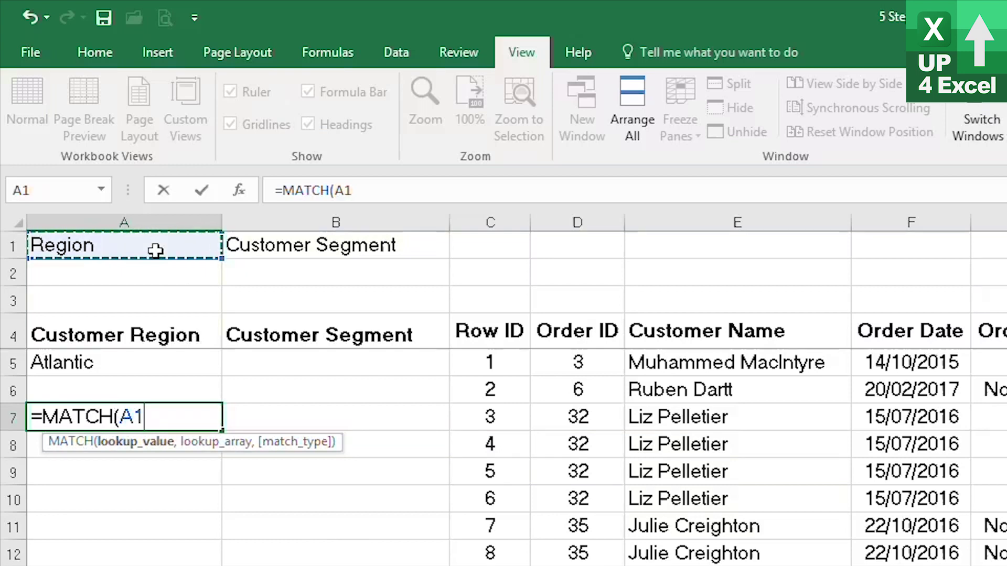
{"action": "key", "text": "F4"}
{"action": "key", "text": "F4"}
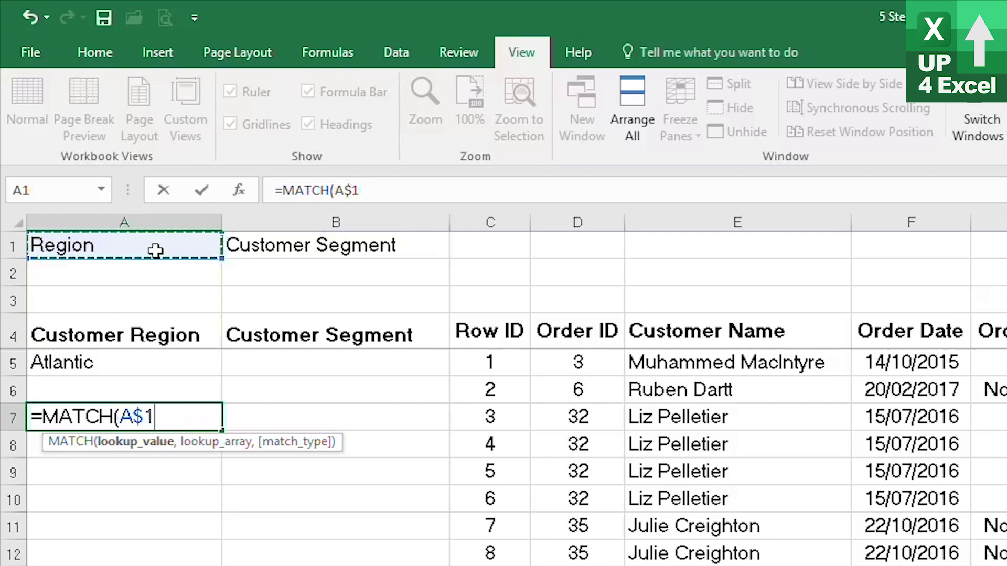
{"action": "type", "text": ","}
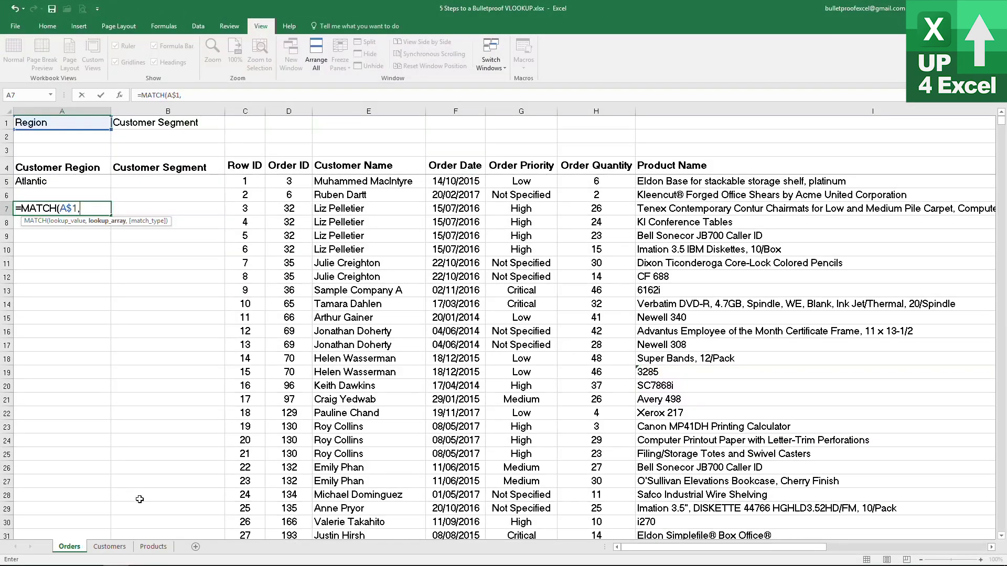
{"action": "left_click", "coordinate": [110, 547]}
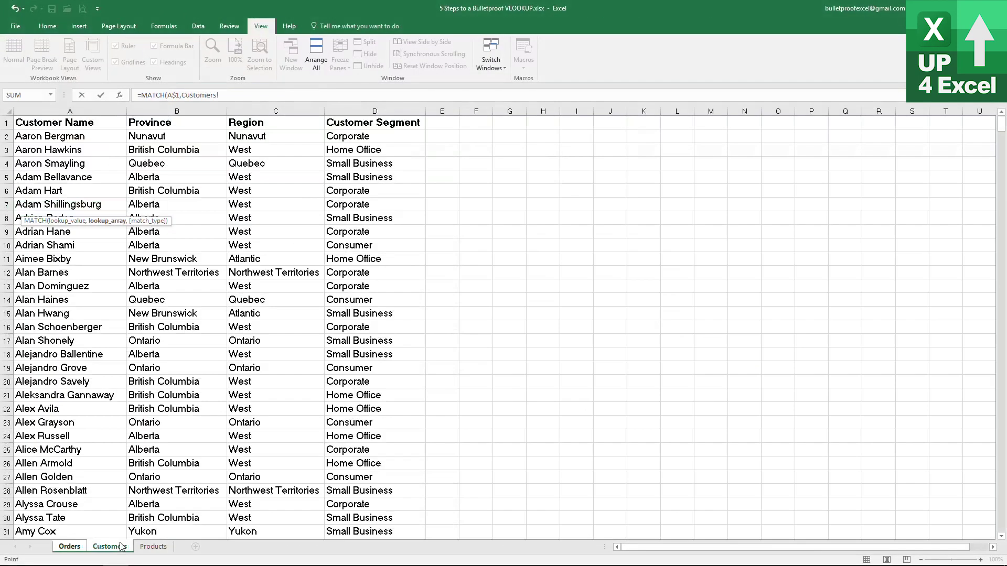
Complete A7 as =MATCH(A$1,Customers!$1:$1,0), returning 3
{"action": "left_click", "coordinate": [4, 123]}
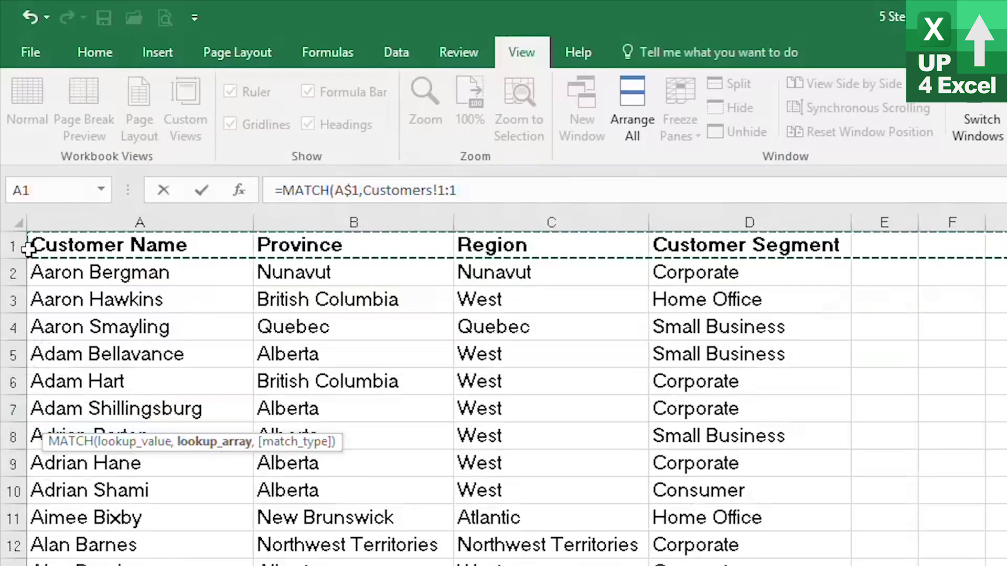
{"action": "key", "text": "F4"}
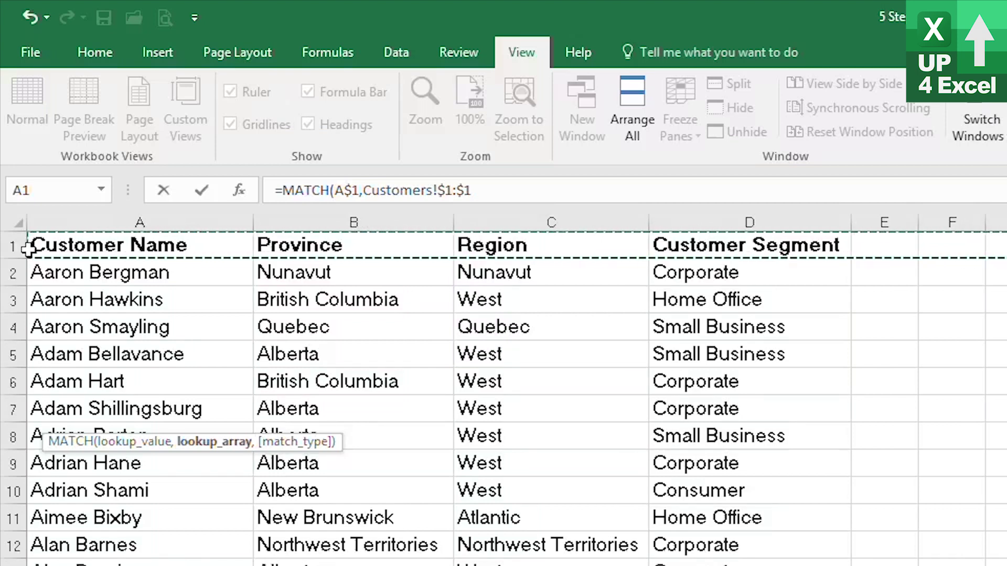
{"action": "type", "text": ","}
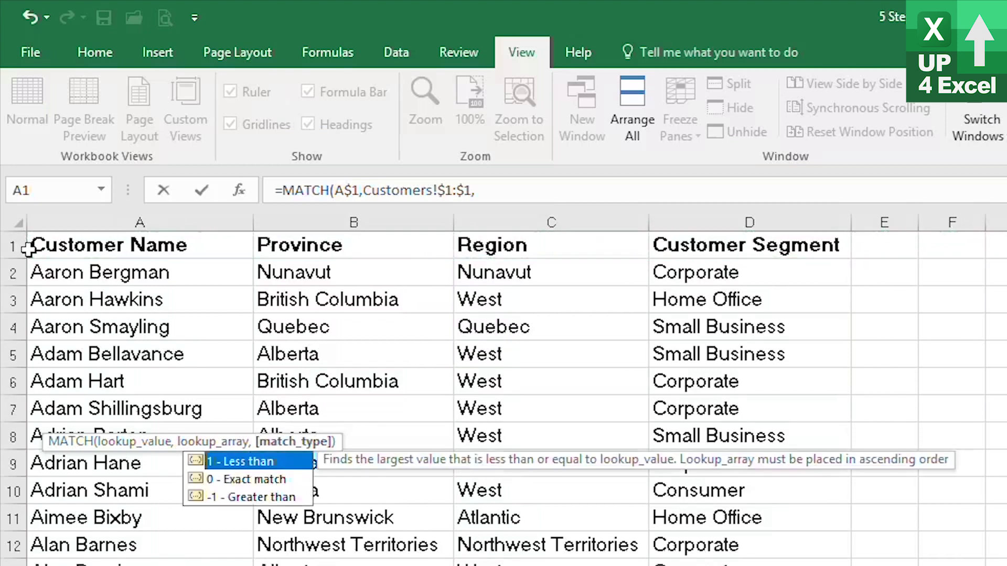
{"action": "key", "text": "Down"}
{"action": "key", "text": "Tab"}
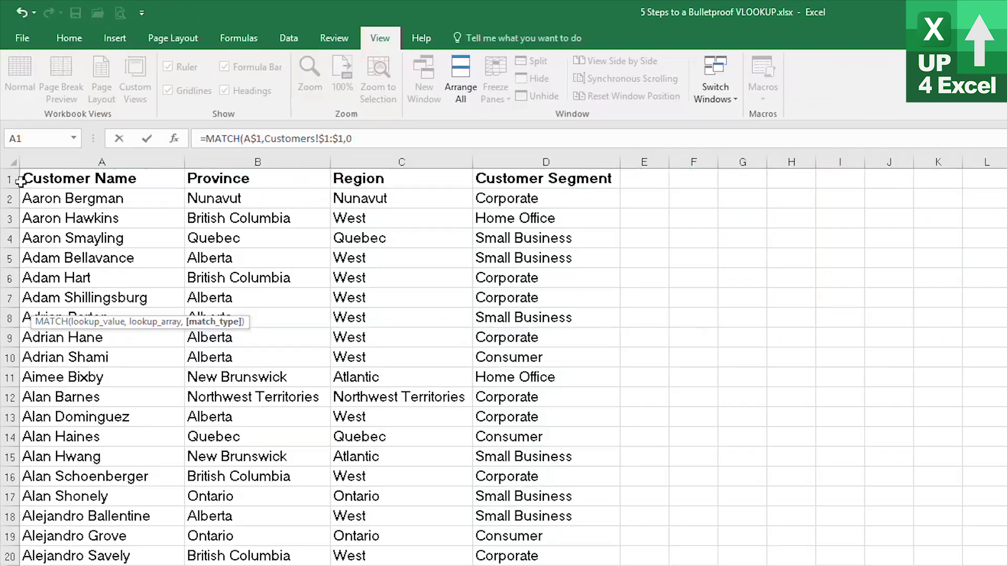
{"action": "type", "text": ")"}
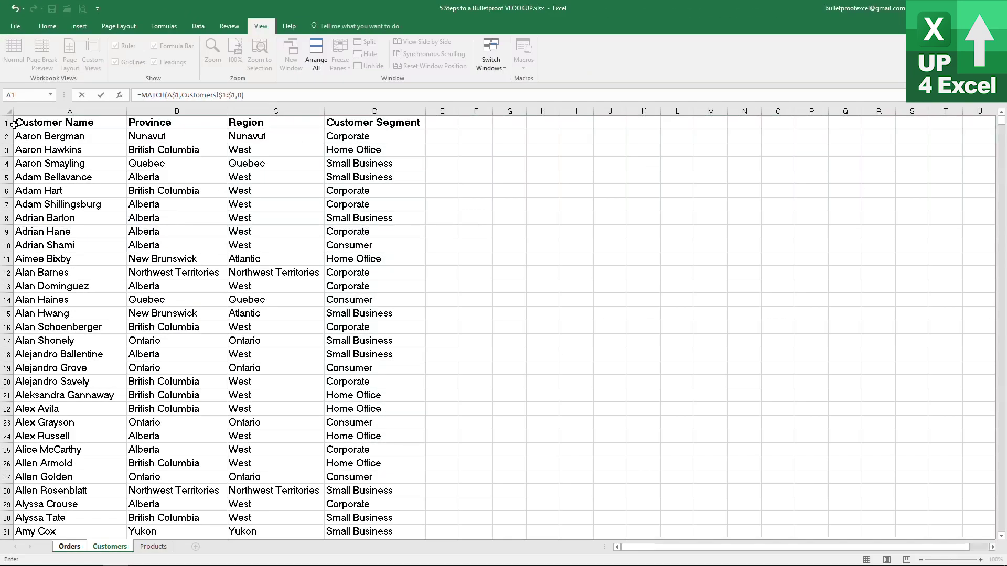
{"action": "key", "text": "Return"}
Paste the MATCH formula into B7, returning 4, and select the MATCH expression in A7's formula
{"action": "key", "text": "Up"}
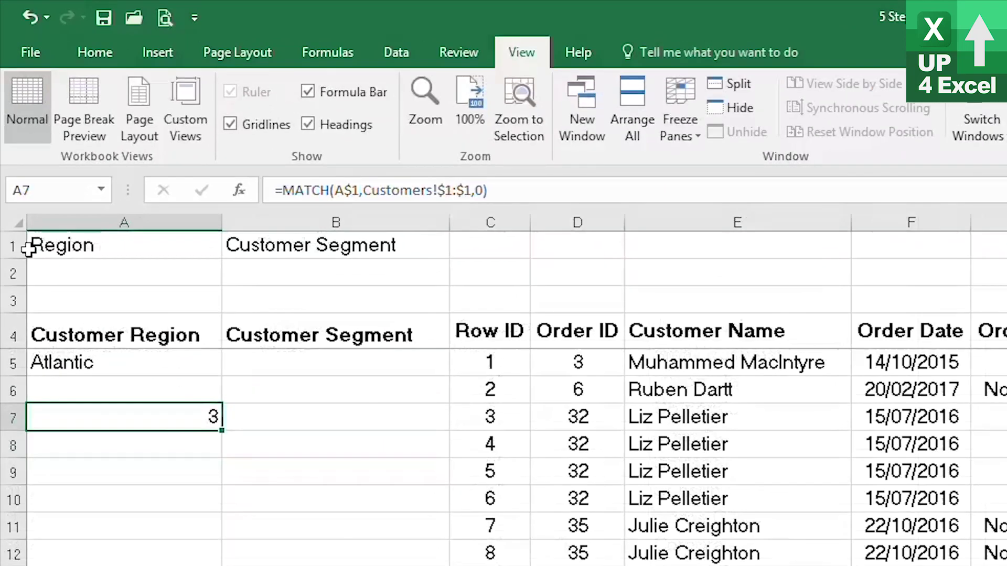
{"action": "key", "text": "Right"}
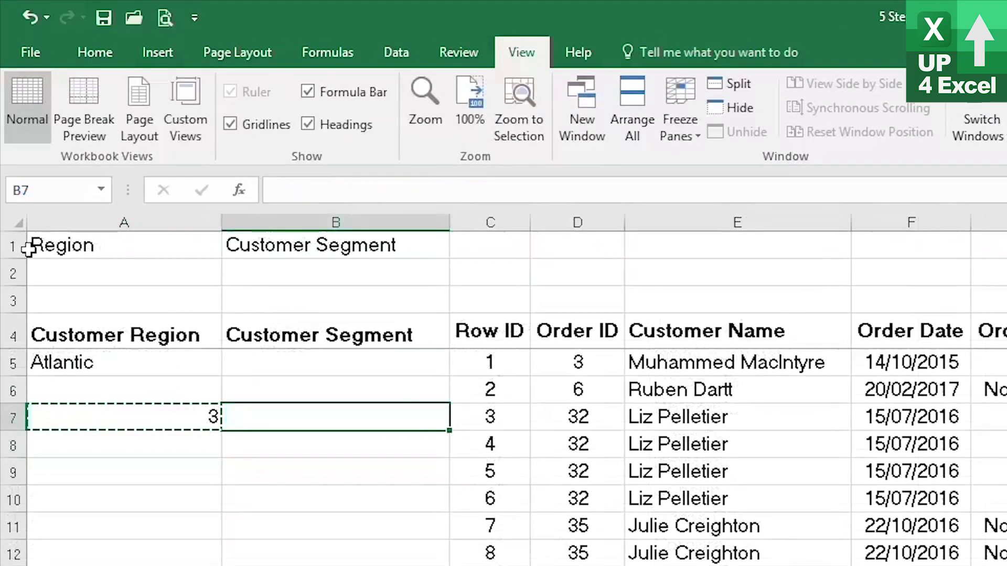
{"action": "key", "text": "ctrl+v"}
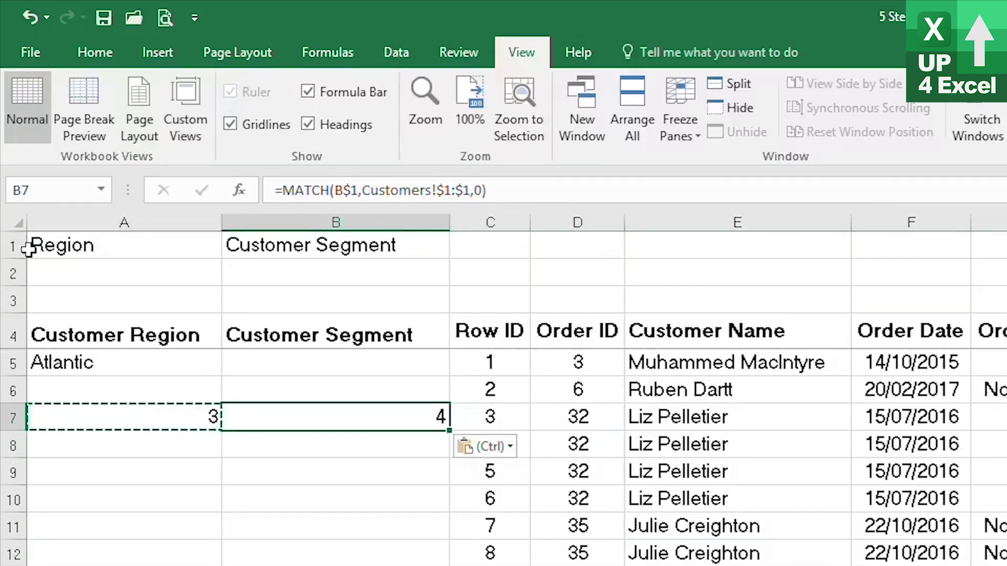
{"action": "key", "text": "Left"}
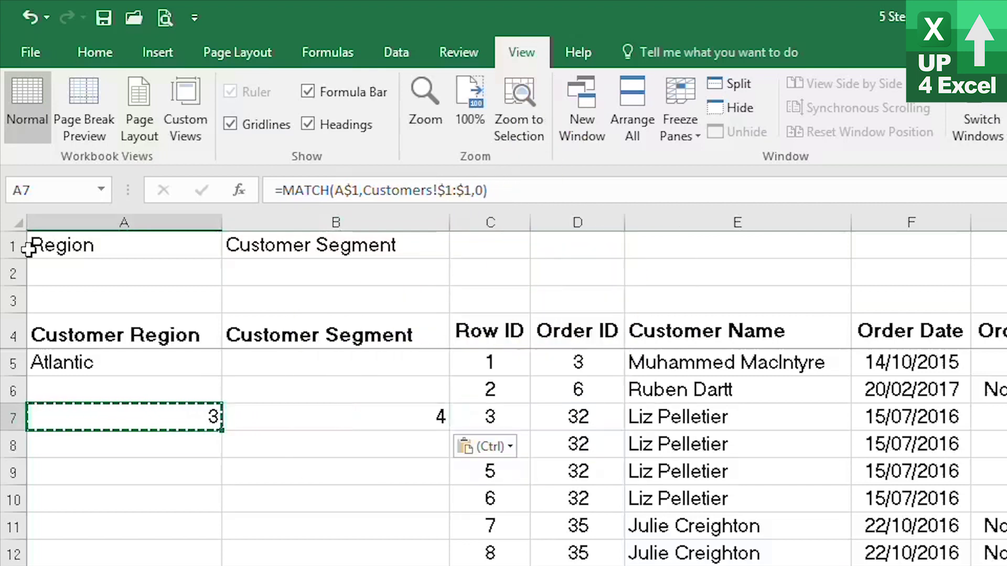
{"action": "left_click_drag", "start_coordinate": [493, 190], "coordinate": [299, 195]}
Replace the 3 in A5's VLOOKUP with MATCH(A$1,Customers!$1:$1,0)
{"action": "key", "text": "Return"}
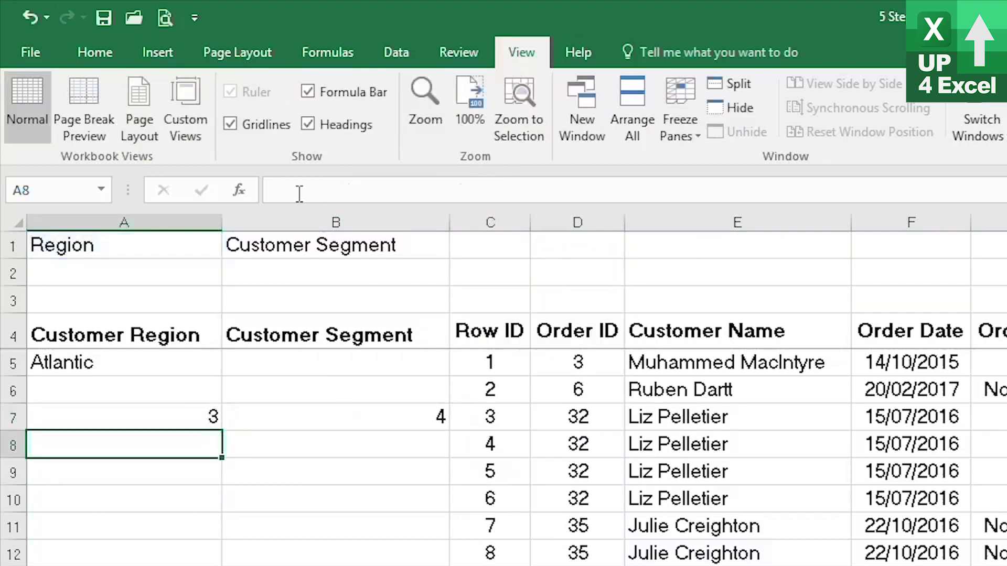
{"action": "key", "text": "Up"}
{"action": "key", "text": "Up"}
{"action": "key", "text": "Up"}
{"action": "left_click", "coordinate": [496, 191]}
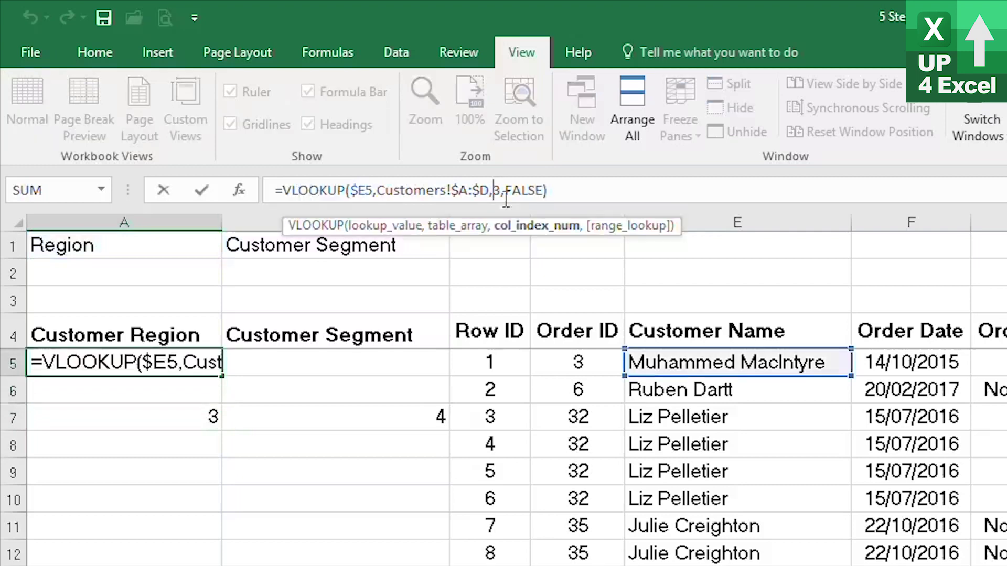
{"action": "key", "text": "Delete"}
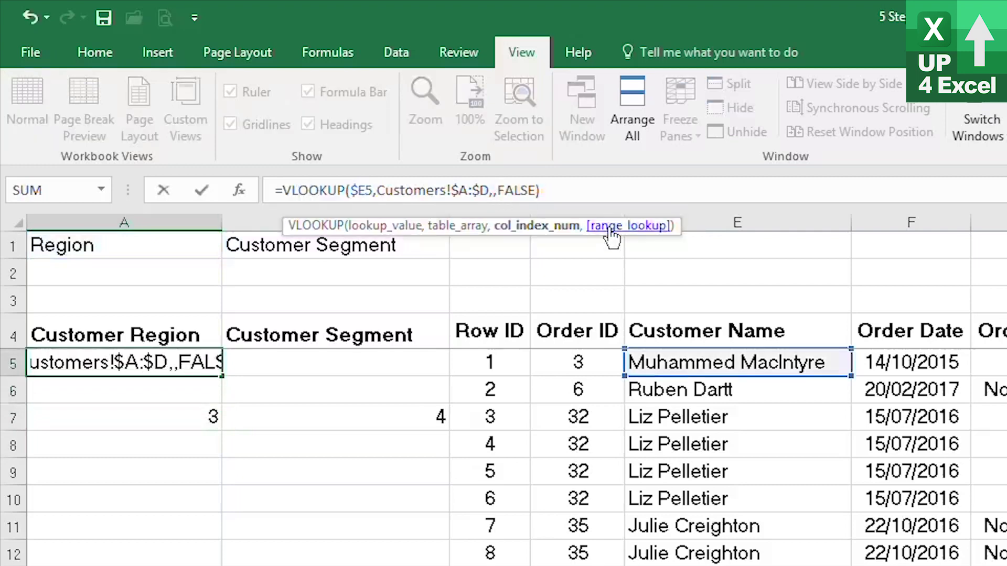
{"action": "key", "text": "ctrl+v"}
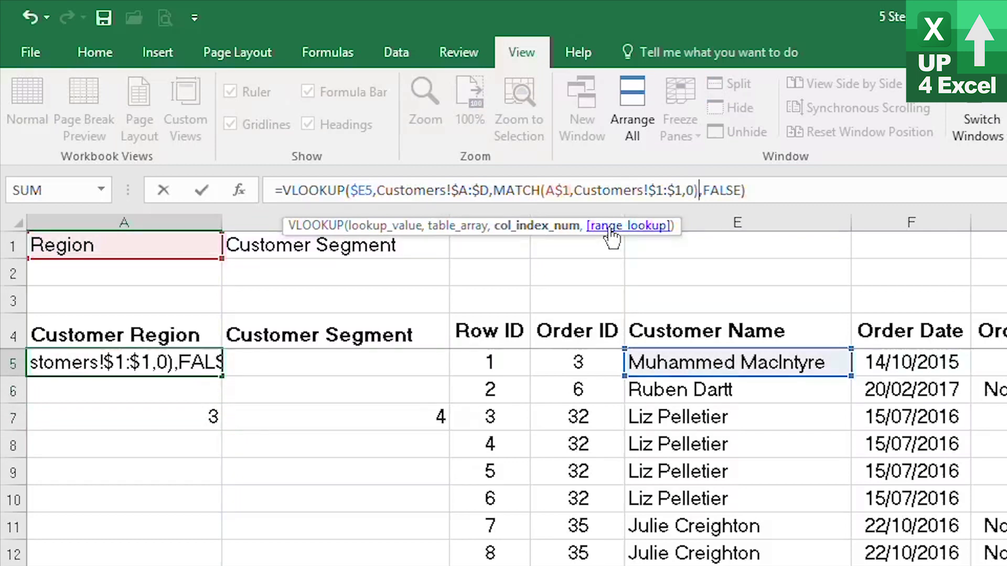
{"action": "key", "text": "Return"}
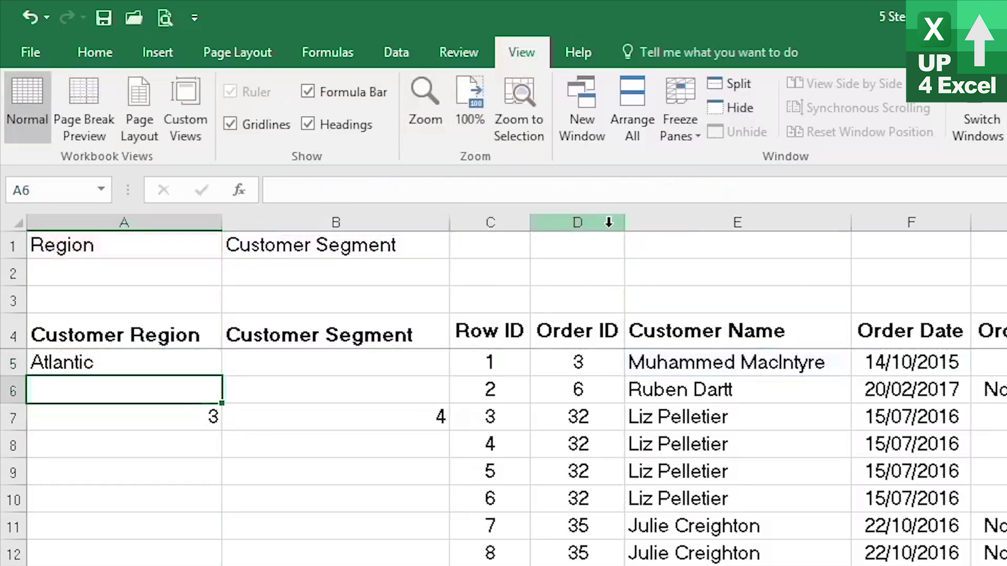
Fill A5's updated lookup formula across and down the range A5:B16
{"action": "left_click", "coordinate": [123, 362]}
{"action": "key", "text": "ctrl+c"}
{"action": "left_click_drag", "start_coordinate": [124, 362], "coordinate": [336, 564]}
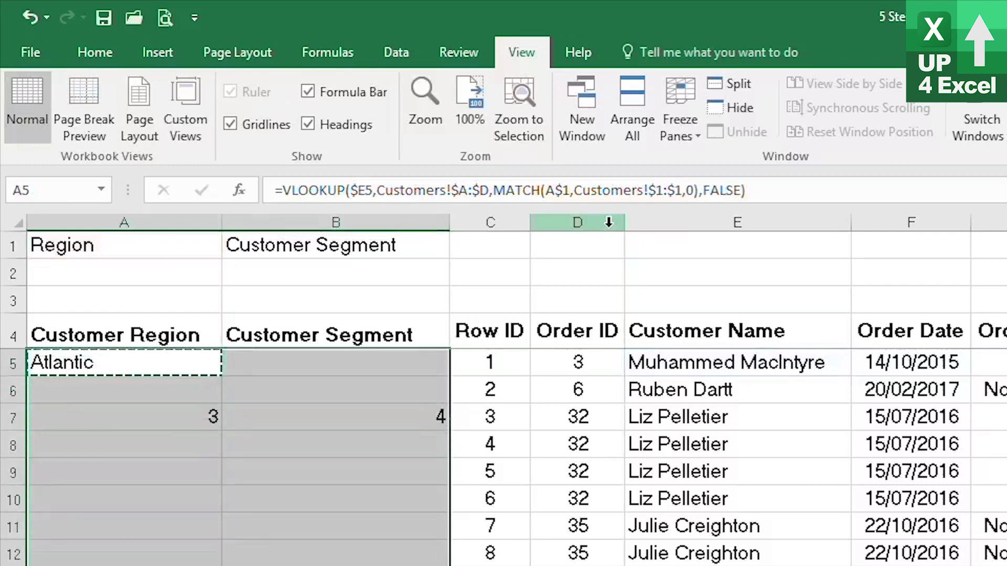
{"action": "key", "text": "ctrl+v"}
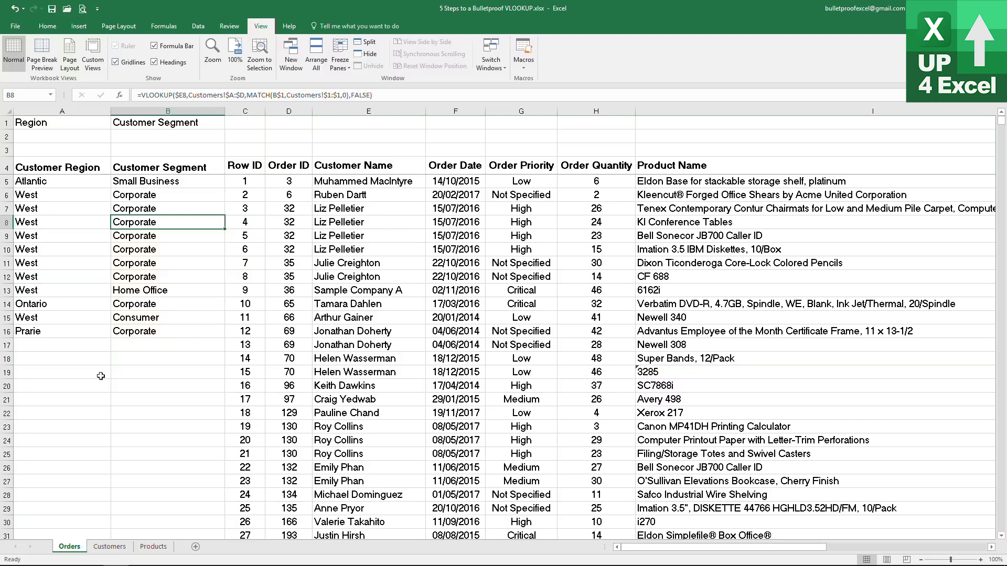
Insert a blank column before Region on the Customers sheet
{"action": "left_click", "coordinate": [110, 547]}
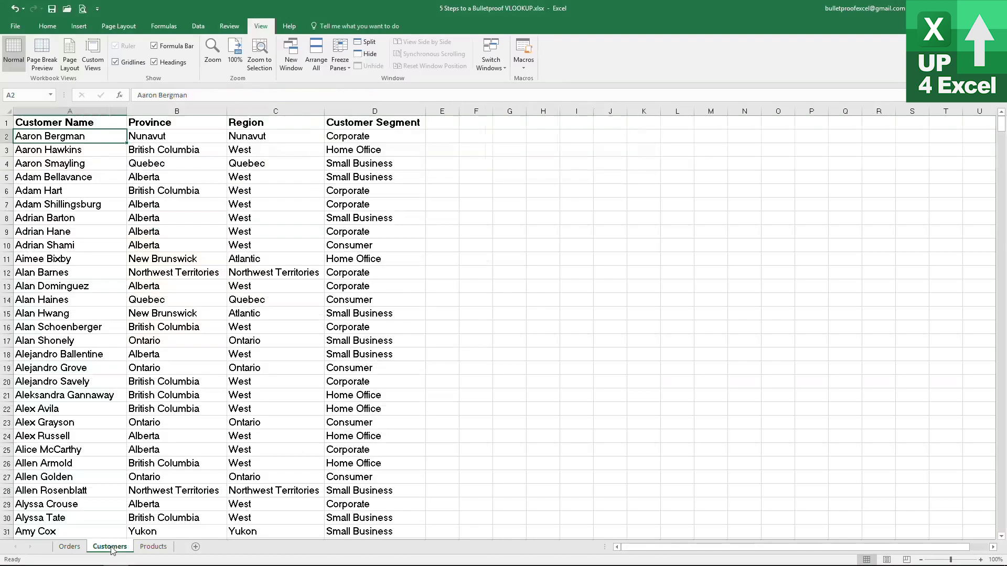
{"action": "left_click", "coordinate": [289, 107]}
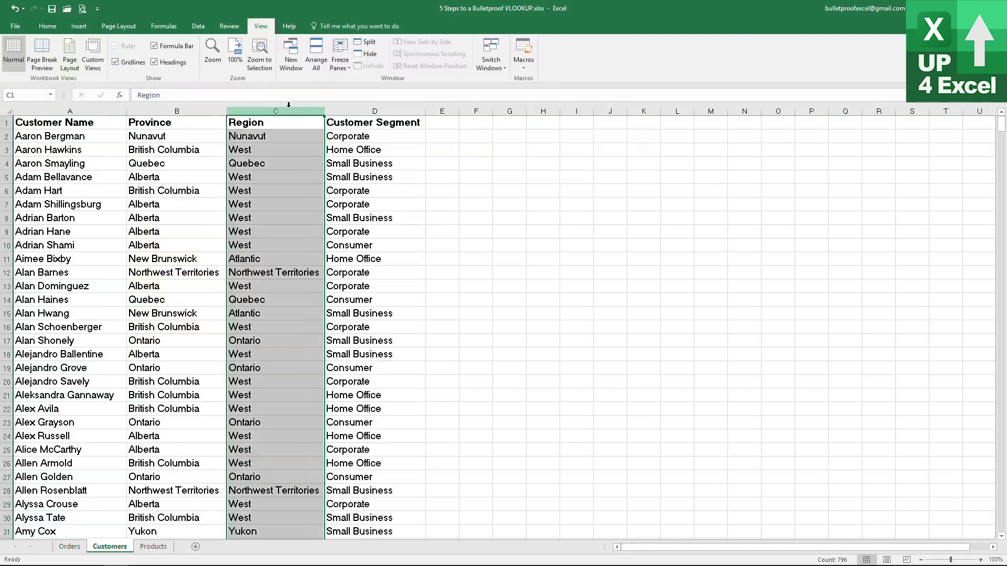
{"action": "right_click", "coordinate": [288, 108]}
{"action": "left_click", "coordinate": [328, 181]}
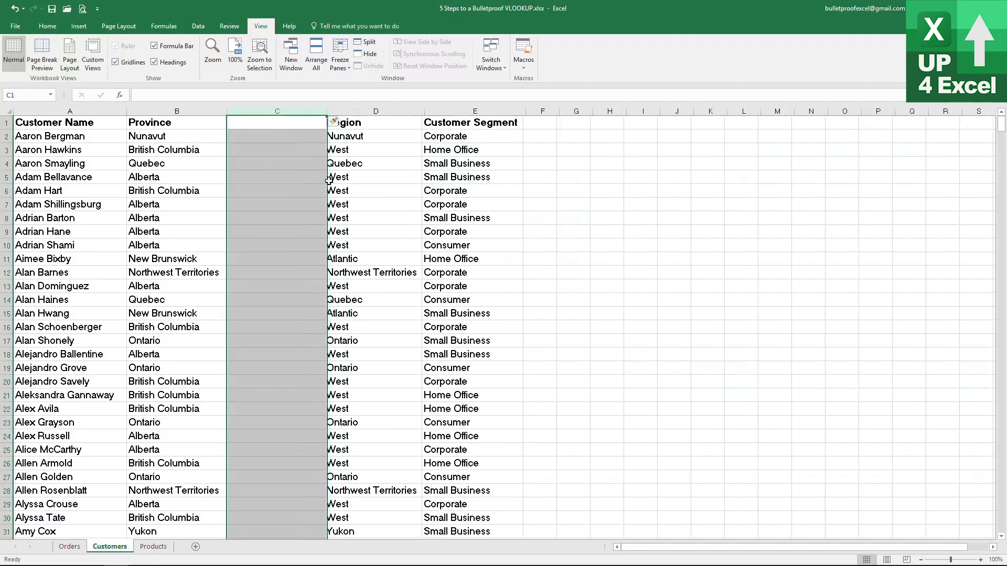
Move the Customer Segment column between Customer Name and Province
{"action": "left_click", "coordinate": [504, 128]}
{"action": "key", "text": "ctrl+shift+Down"}
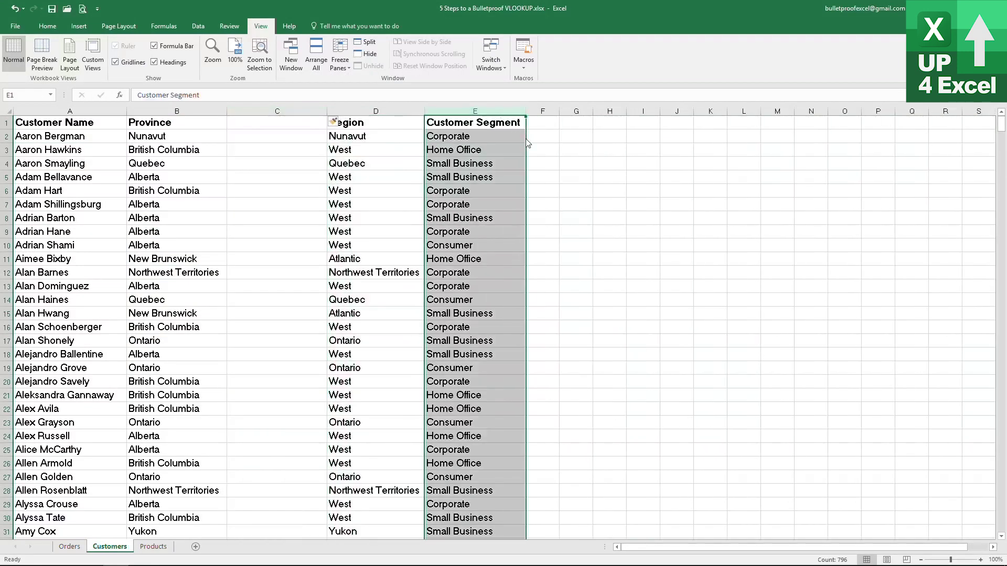
{"action": "left_click_drag", "start_coordinate": [528, 143], "coordinate": [146, 137]}
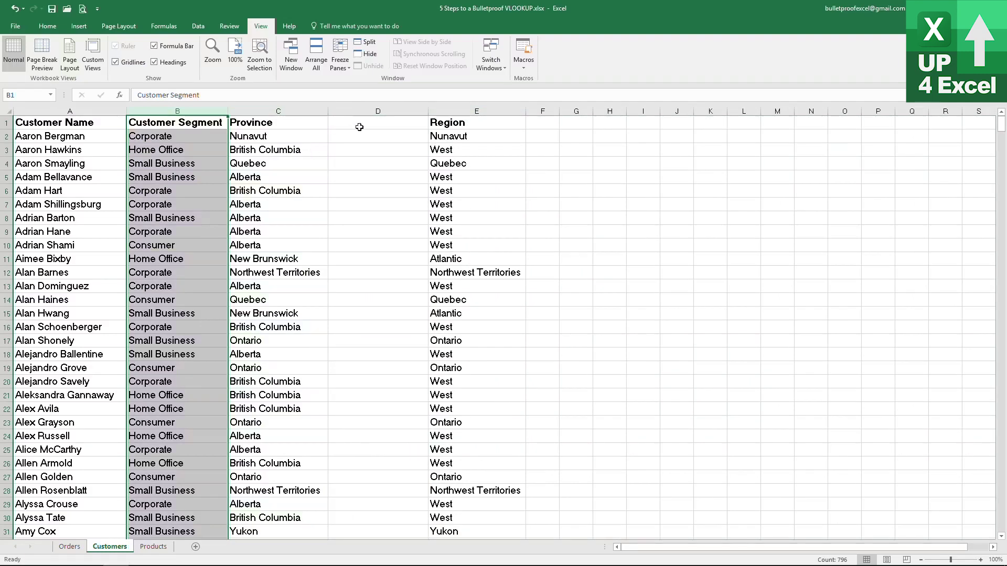
Enter the First Name header in the new column's cell D1
{"action": "left_click", "coordinate": [361, 125]}
{"action": "type", "text": "Ta"}
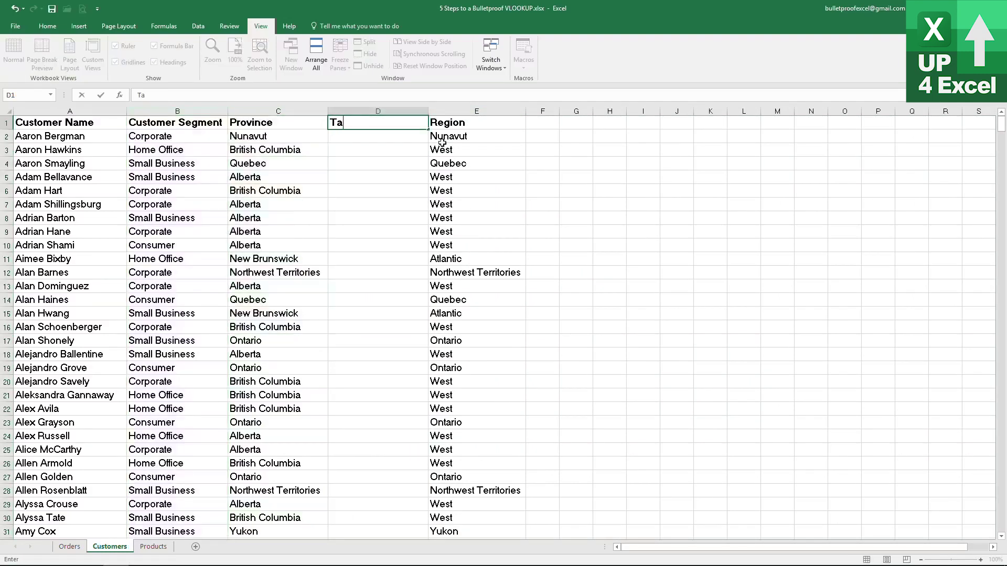
{"action": "key", "text": "BackSpace"}
{"action": "key", "text": "BackSpace"}
{"action": "type", "text": "Fire"}
{"action": "type", "text": "t Name"}
{"action": "key", "text": "Return"}
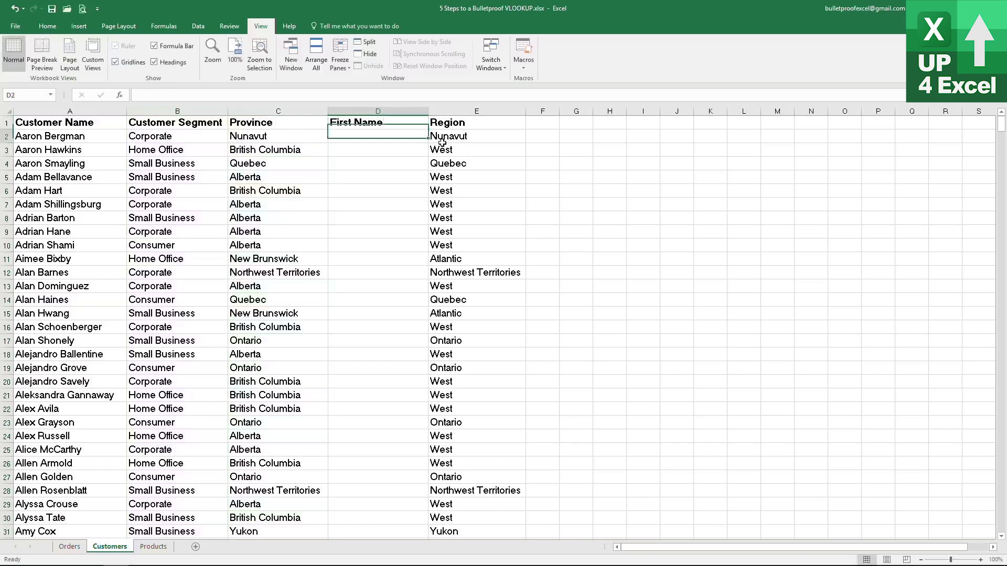
Return to the Orders sheet to verify the Region and Segment lookups still return correct values
{"action": "left_click", "coordinate": [69, 547]}
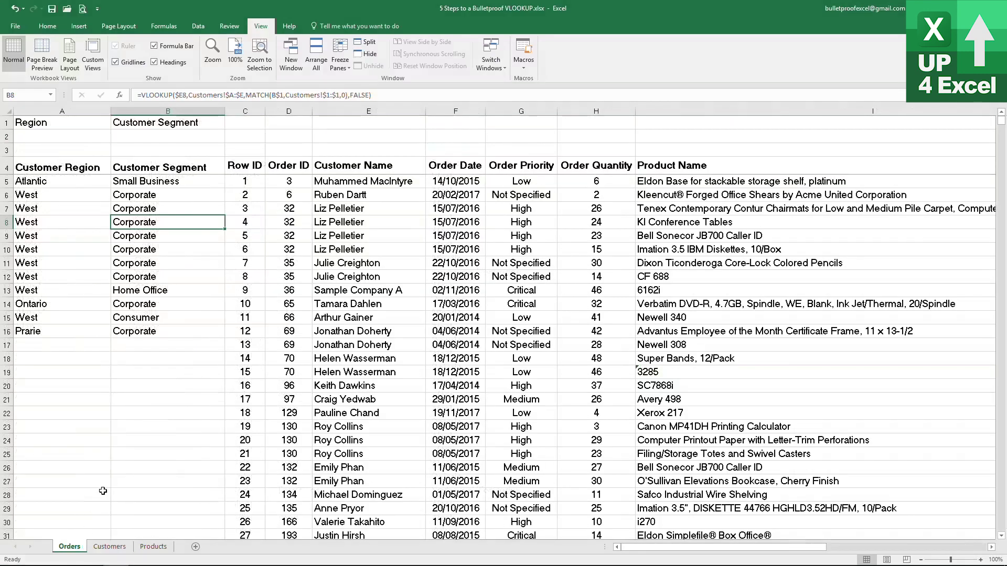